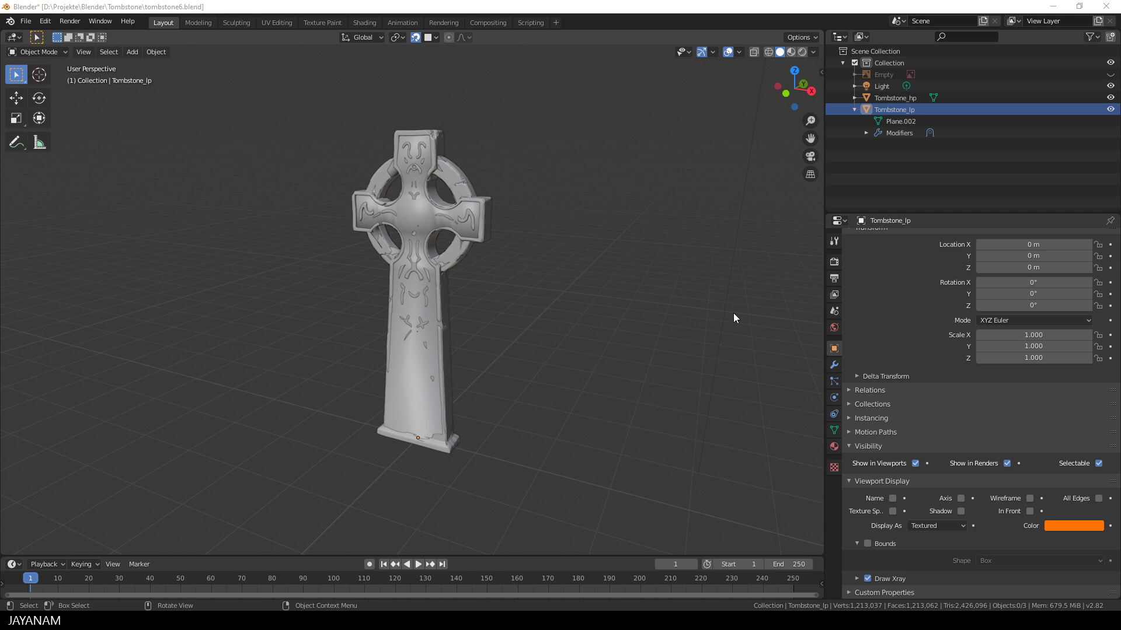
- Compare the high-poly and low-poly tombstones by hiding and showing Tombstone_hp, then Tombstone_lp
{"action": "left_click", "coordinate": [887, 98]}
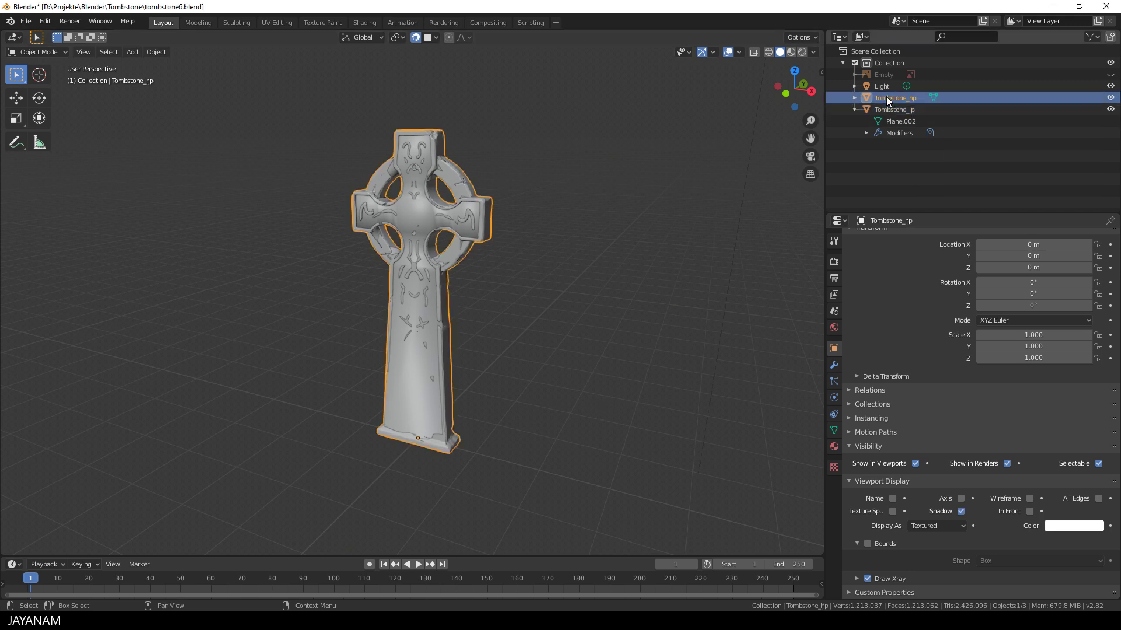
{"action": "left_click", "coordinate": [1110, 98]}
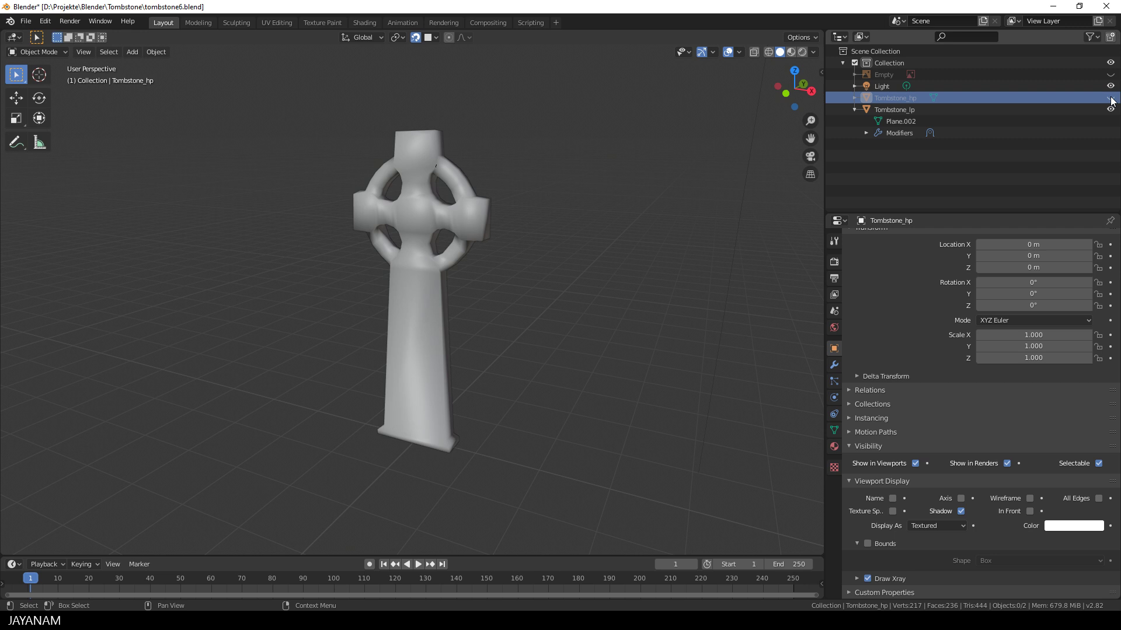
{"action": "left_click", "coordinate": [1111, 98]}
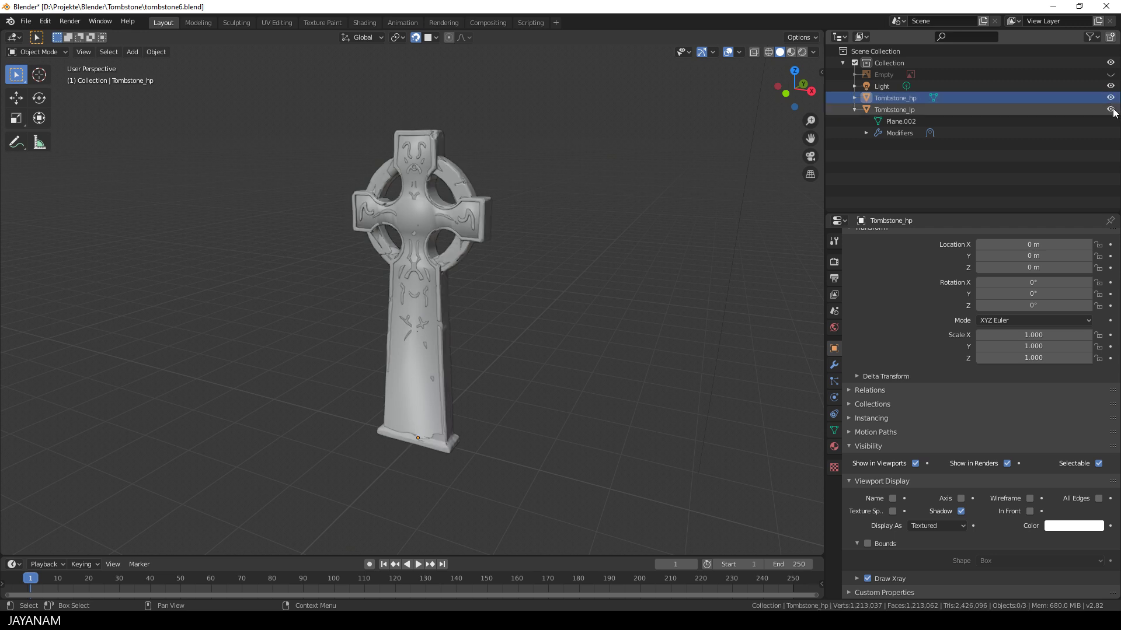
{"action": "left_click", "coordinate": [1110, 109]}
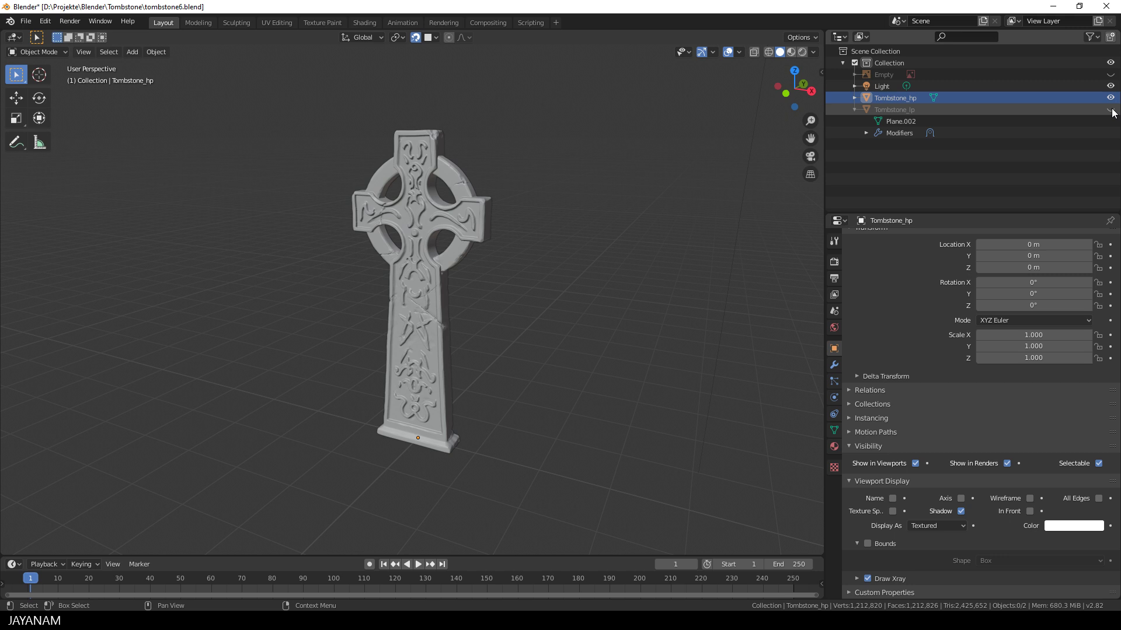
{"action": "left_click", "coordinate": [1111, 109]}
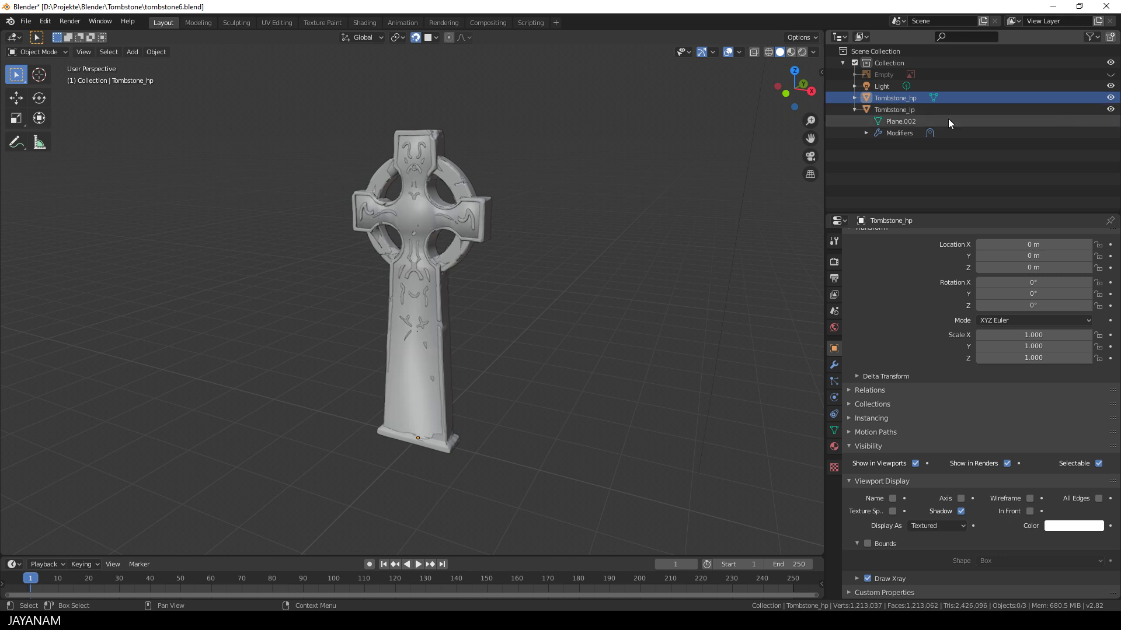
- Set up an FBX export of Tombstone_hp limited to selected objects and the Mesh type, with Apply Transform enabled
{"action": "left_click", "coordinate": [882, 100]}
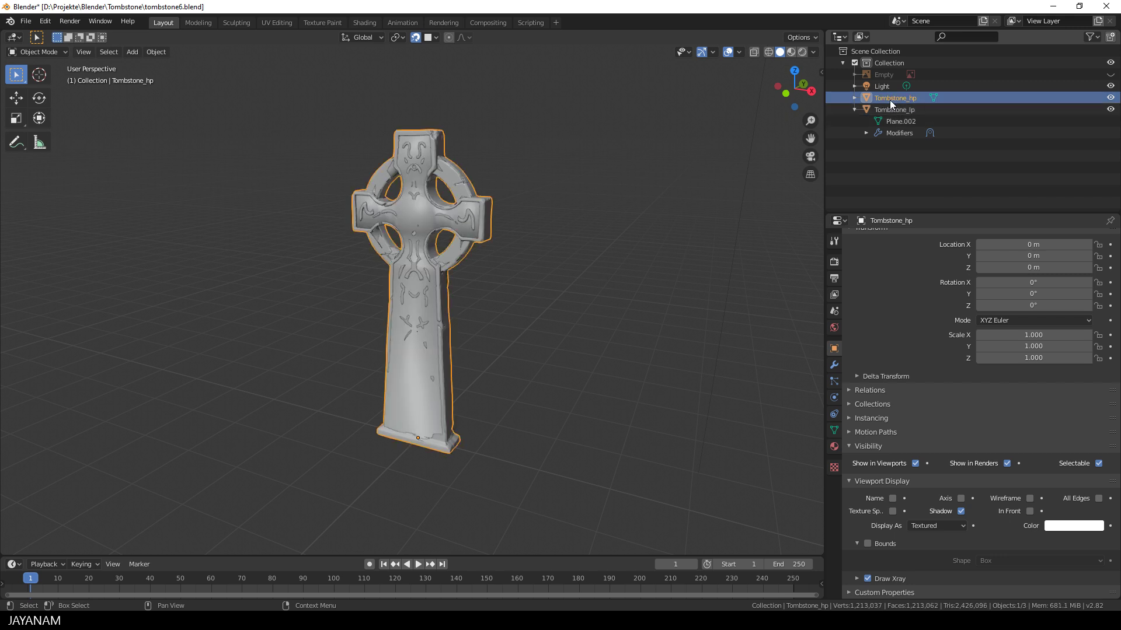
{"action": "left_click", "coordinate": [31, 23]}
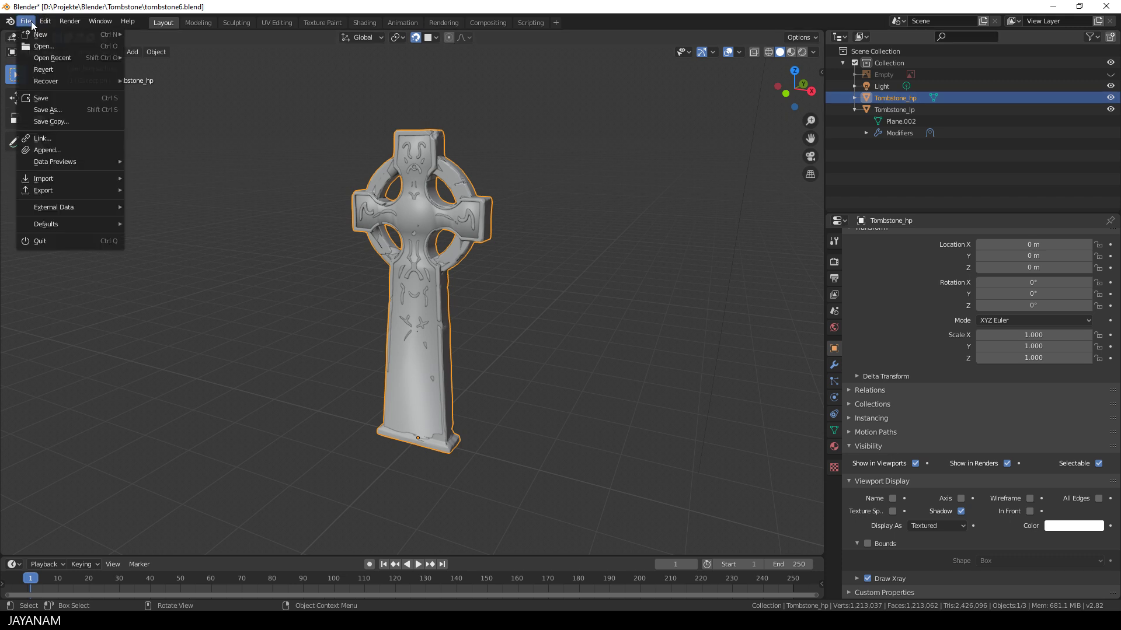
{"action": "mouse_move", "coordinate": [57, 190]}
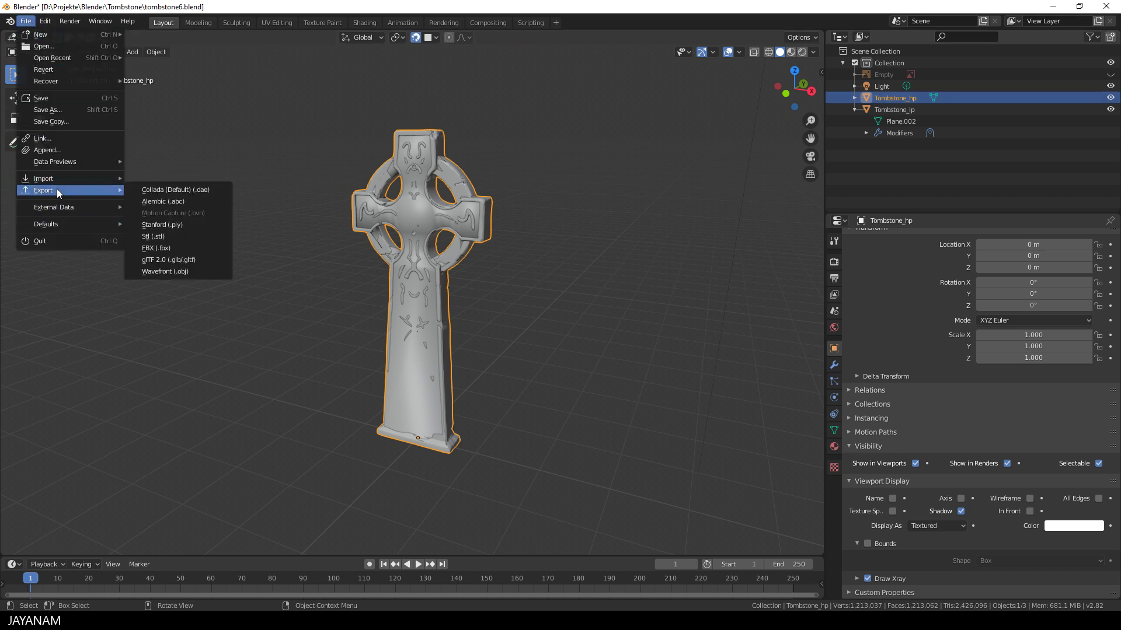
{"action": "left_click", "coordinate": [169, 246]}
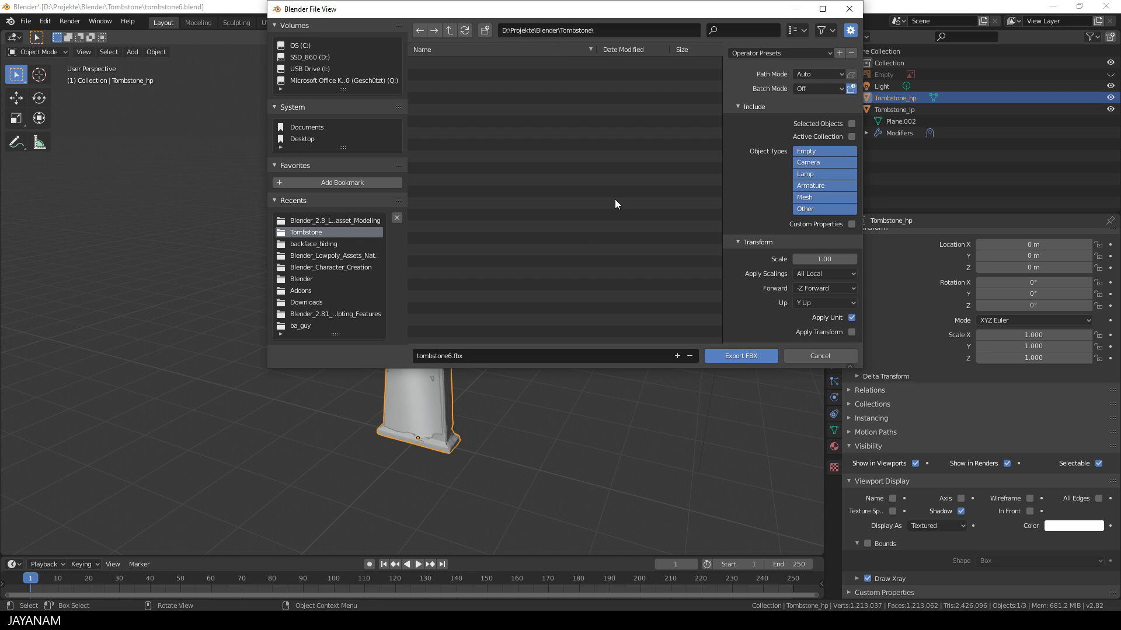
{"action": "left_click", "coordinate": [802, 199]}
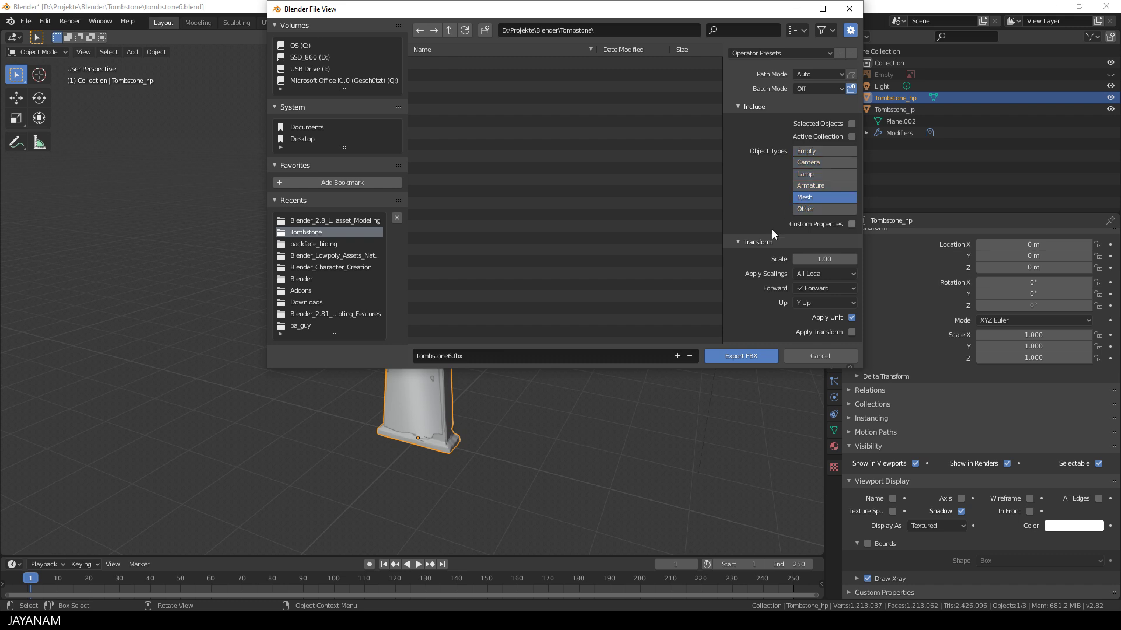
{"action": "left_click", "coordinate": [852, 332]}
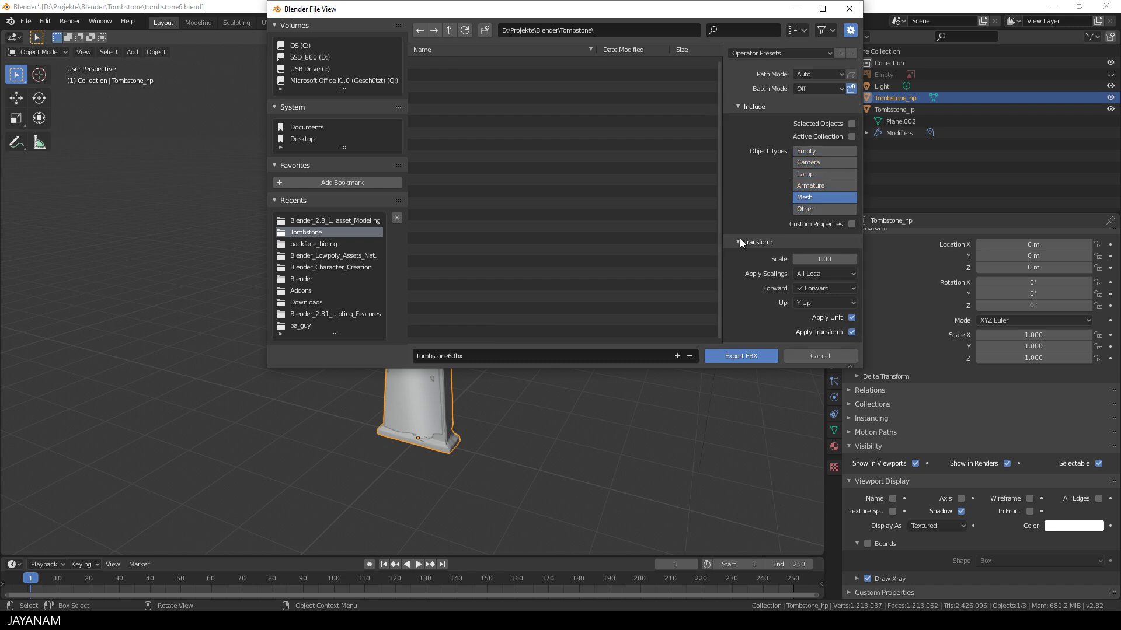
{"action": "left_click", "coordinate": [852, 124]}
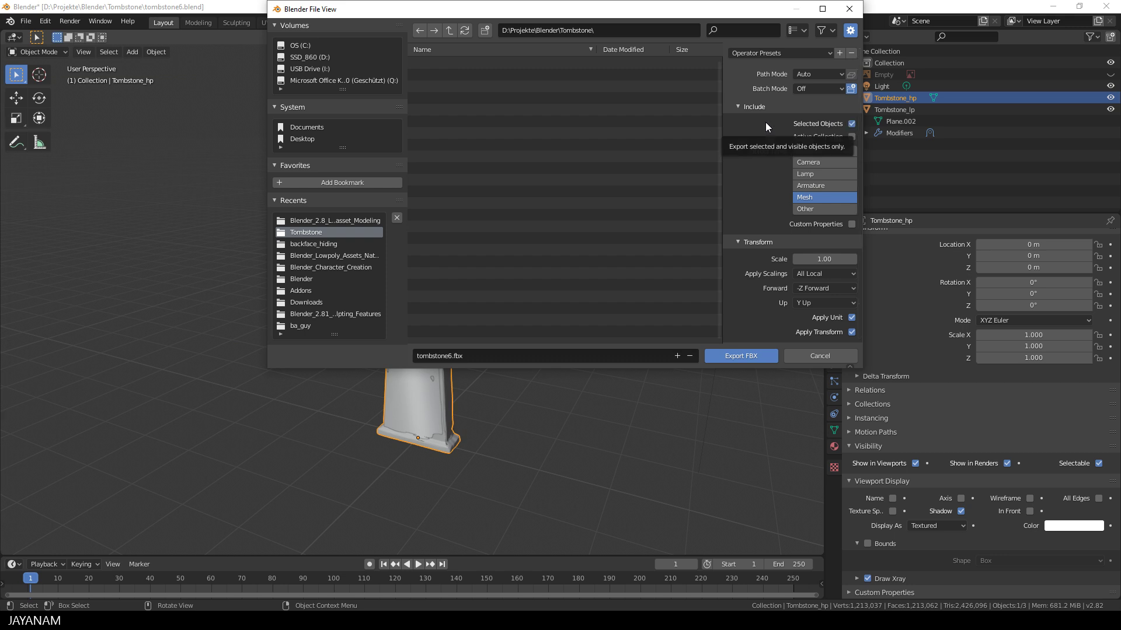
- Name the export file tombstone_hp.fbx and export it to the Tombstone folder
{"action": "left_click", "coordinate": [461, 354]}
{"action": "left_click", "coordinate": [448, 356]}
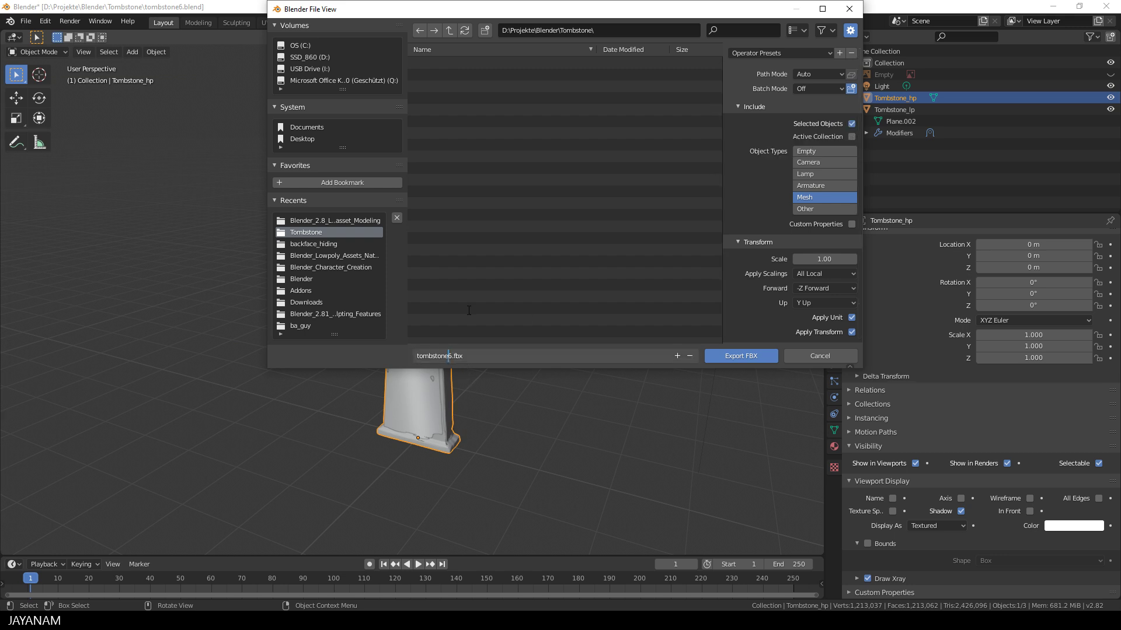
{"action": "key", "text": "Delete"}
{"action": "type", "text": "_hp"}
{"action": "left_click", "coordinate": [456, 355]}
{"action": "key", "text": "Delete"}
{"action": "type", "text": "p"}
{"action": "left_click", "coordinate": [734, 356]}
{"action": "left_click", "coordinate": [733, 356]}
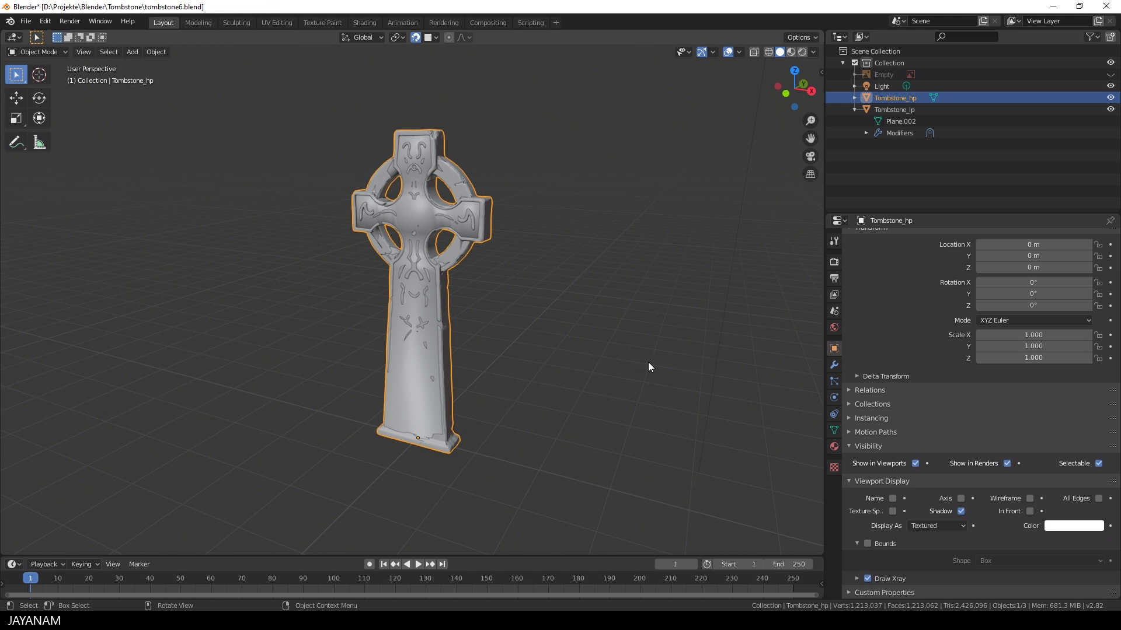
- Export Tombstone_lp as an FBX file named tombstone_lp.fbx with the same export settings
{"action": "left_click", "coordinate": [888, 110]}
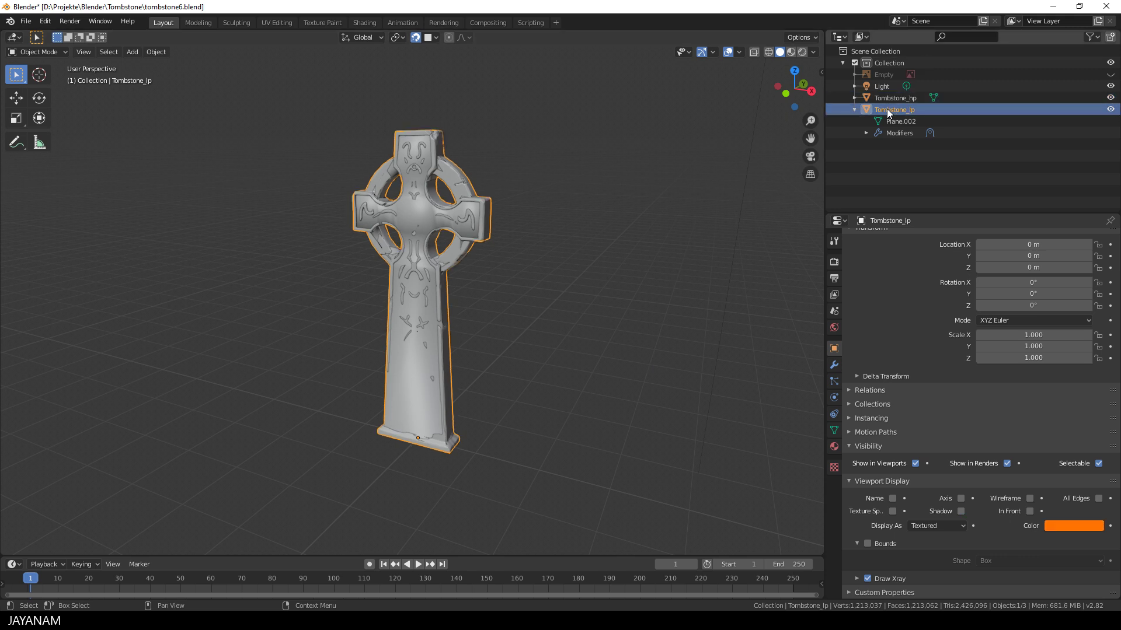
{"action": "left_click", "coordinate": [26, 21]}
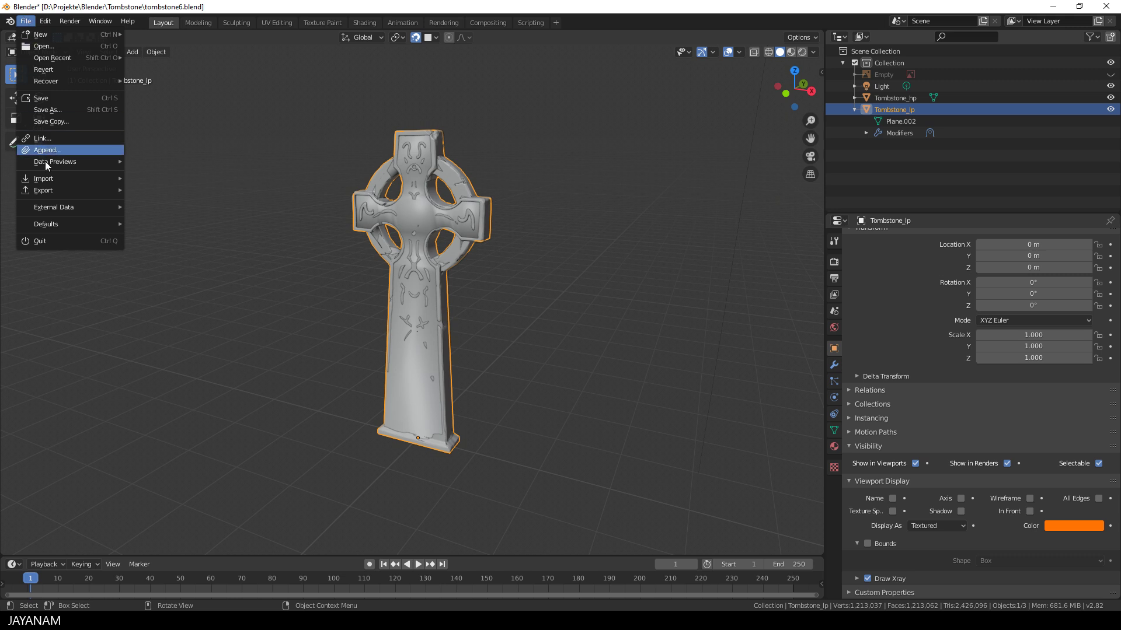
{"action": "mouse_move", "coordinate": [54, 191]}
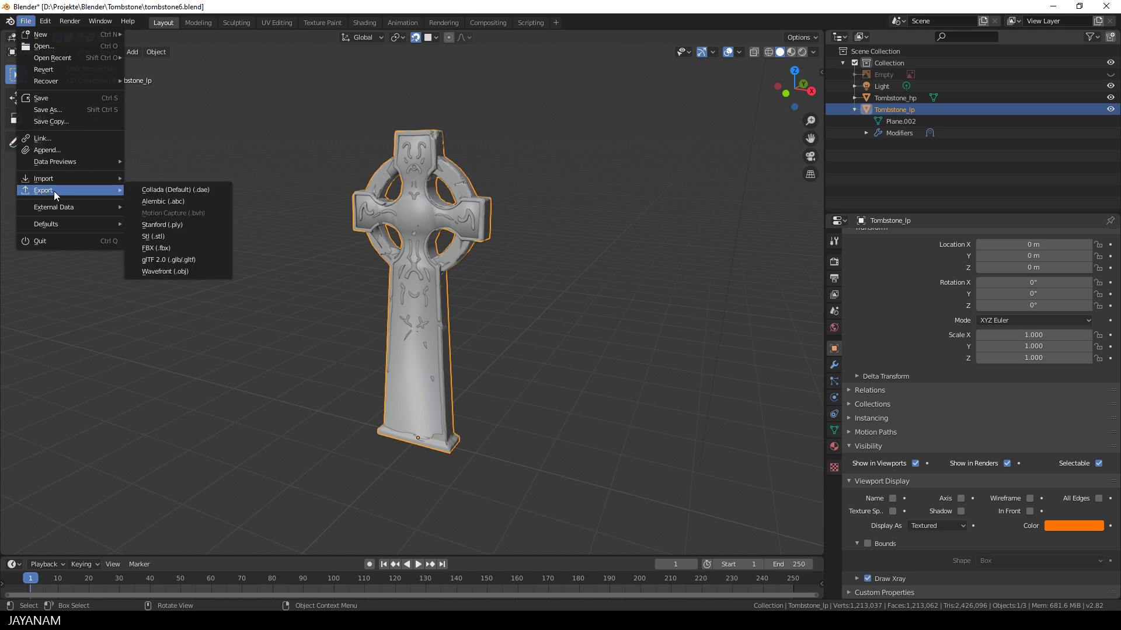
{"action": "left_click", "coordinate": [163, 247]}
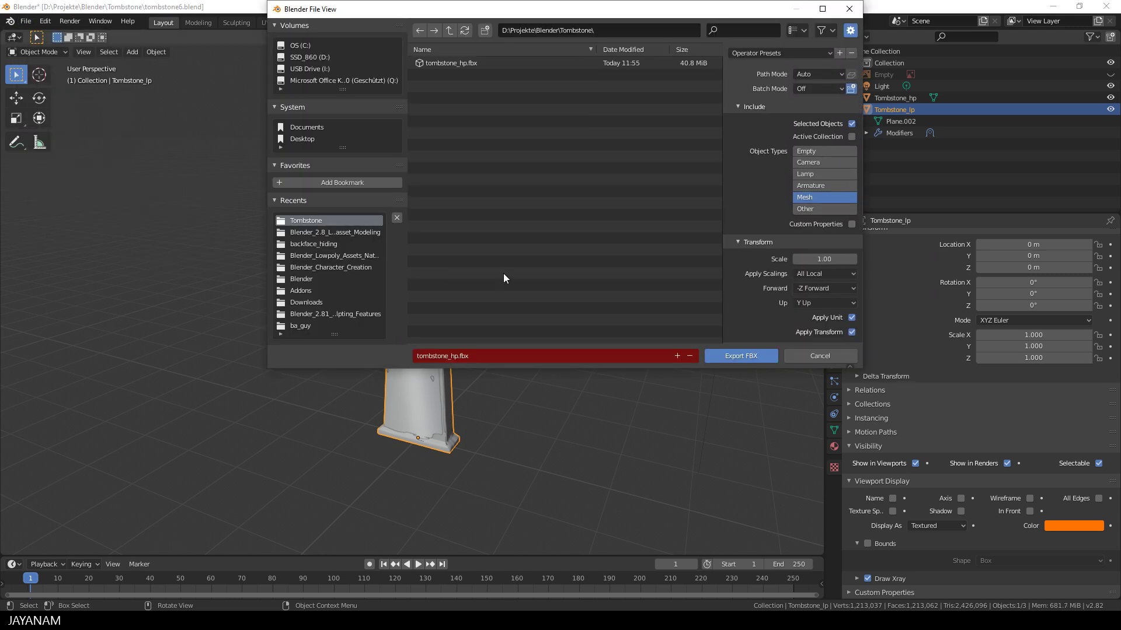
{"action": "left_click", "coordinate": [482, 355]}
{"action": "left_click", "coordinate": [450, 355]}
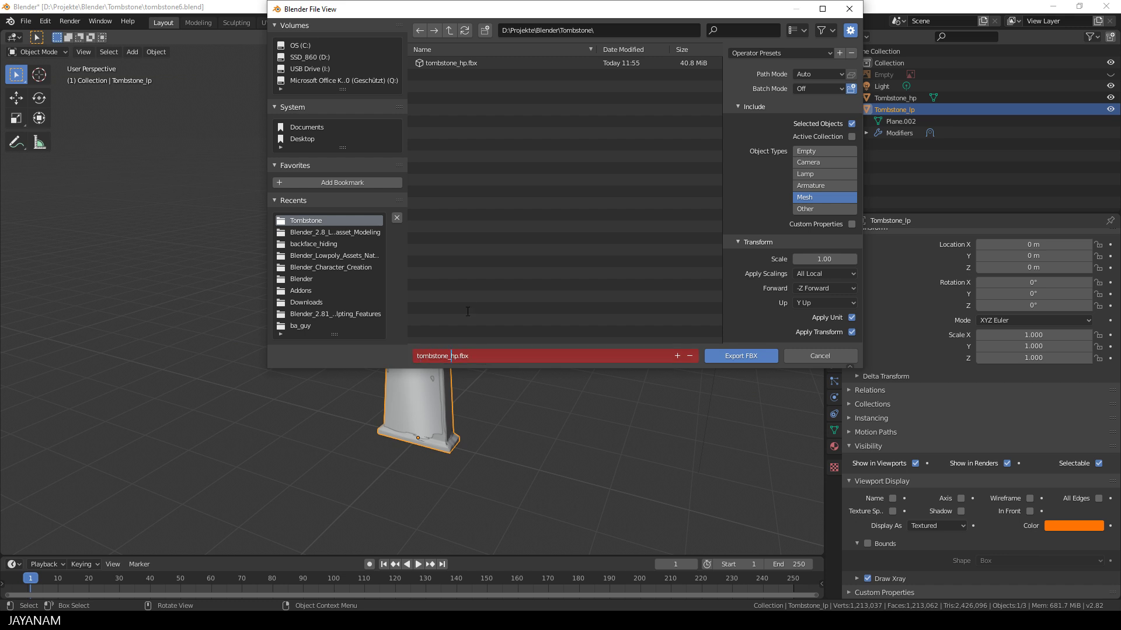
{"action": "key", "text": "Delete"}
{"action": "type", "text": "l"}
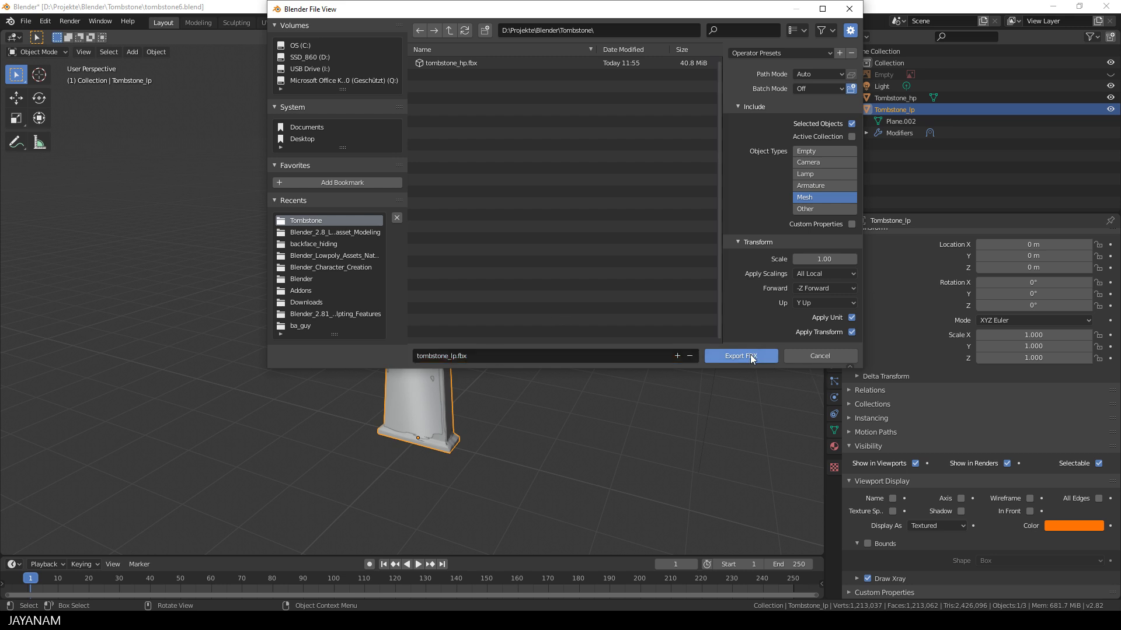
{"action": "left_click", "coordinate": [752, 356]}
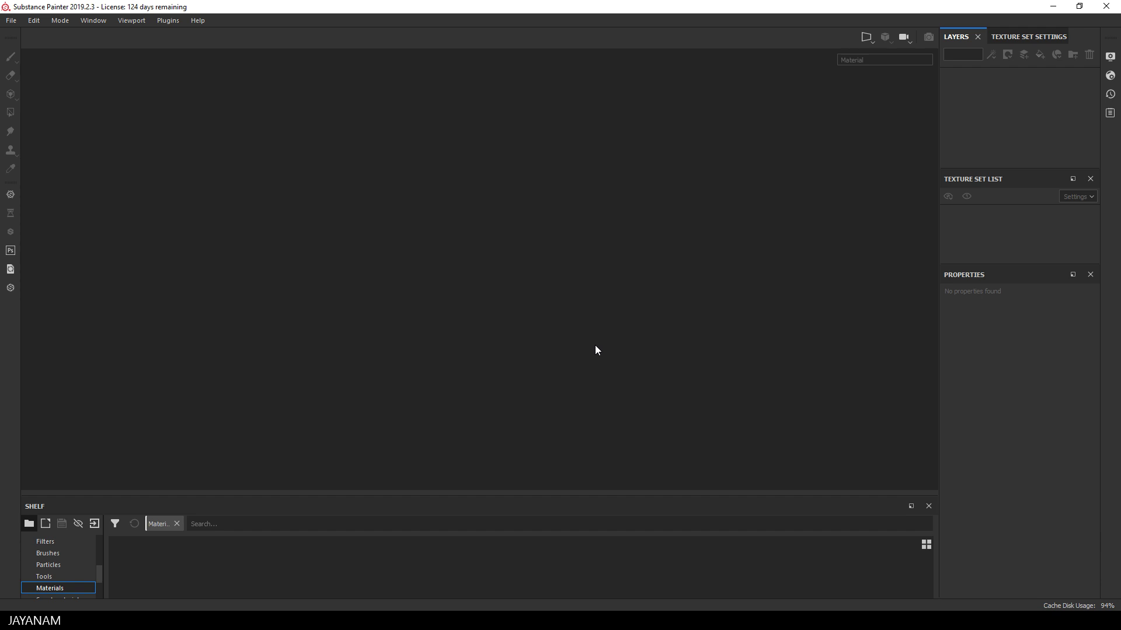
- Switch to Substance Painter and create a new project from the mesh file tombstone_lp.fbx
{"action": "left_click", "coordinate": [11, 20]}
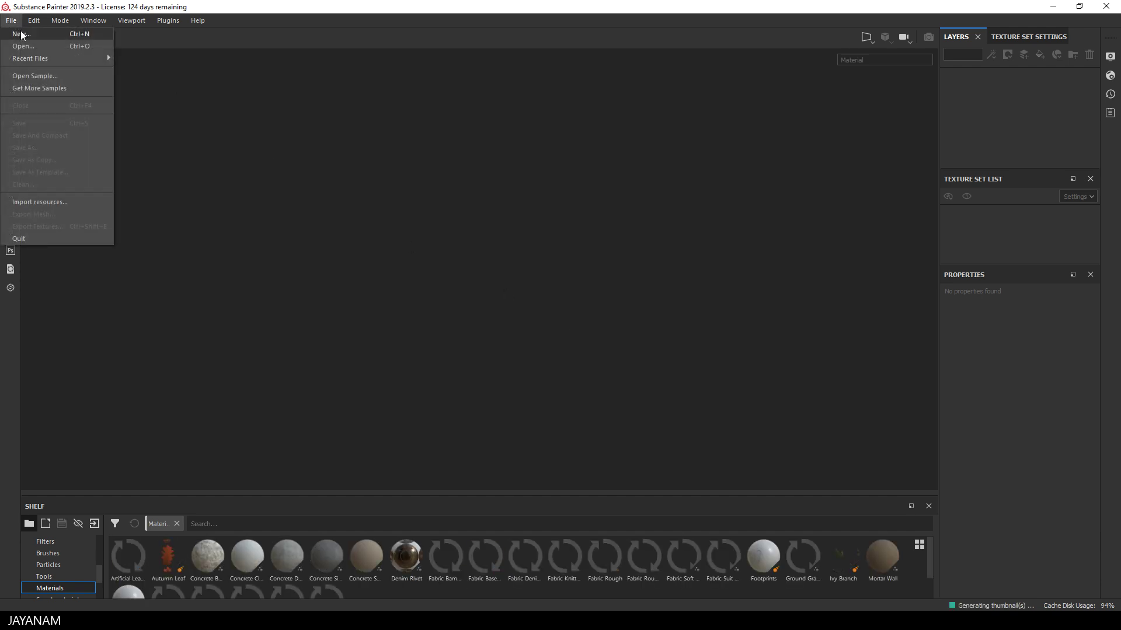
{"action": "left_click", "coordinate": [21, 33]}
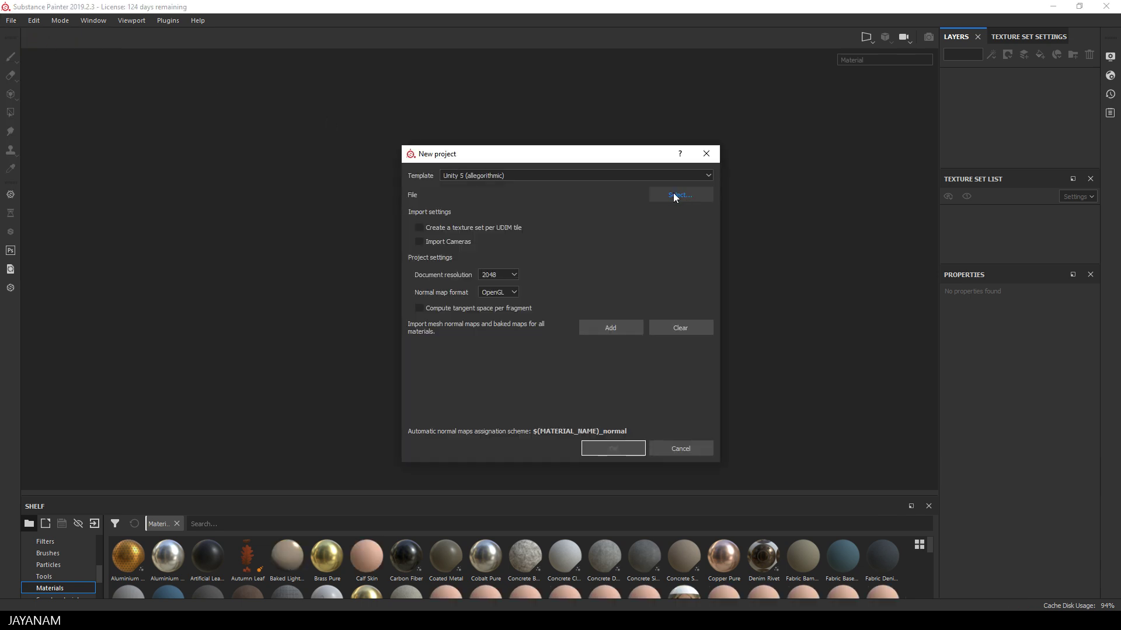
{"action": "left_click", "coordinate": [686, 197]}
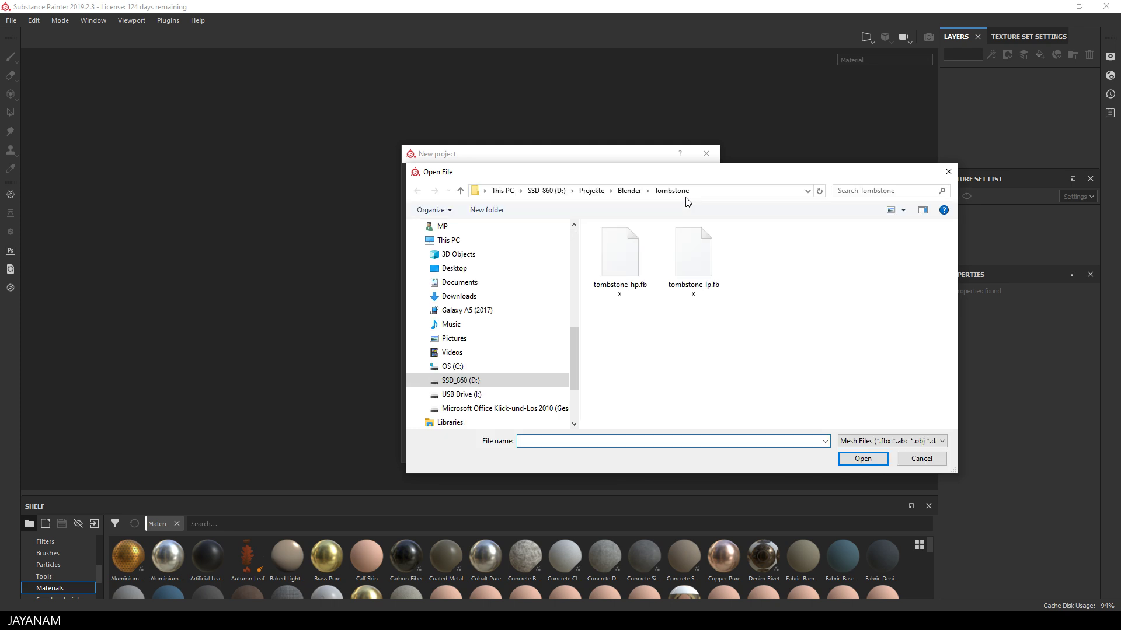
{"action": "left_click", "coordinate": [693, 257]}
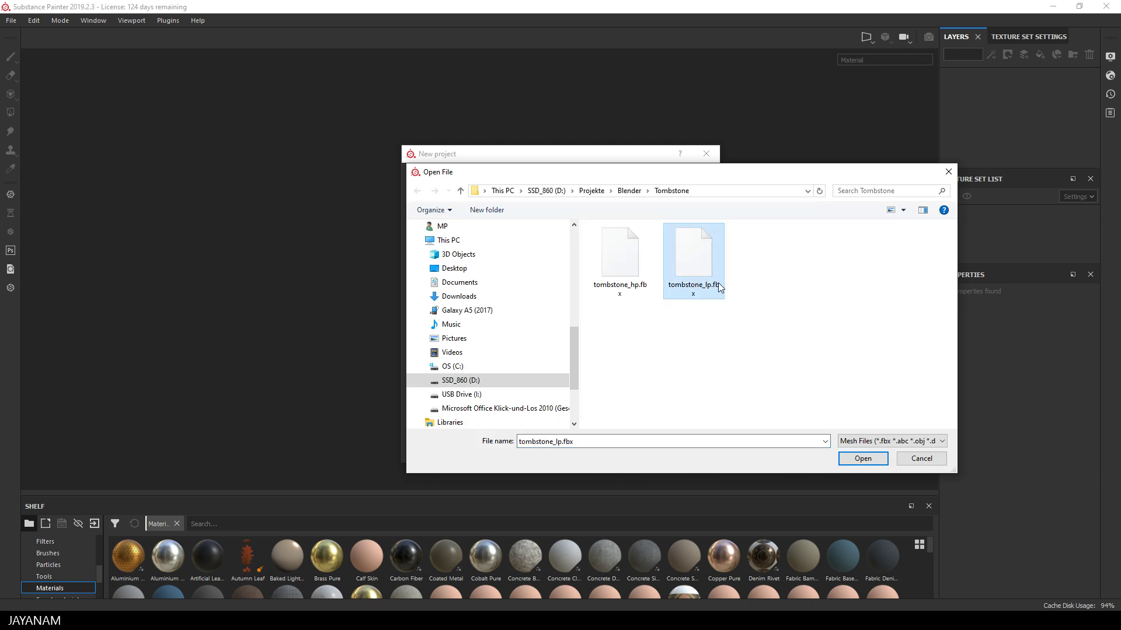
{"action": "left_click", "coordinate": [864, 458]}
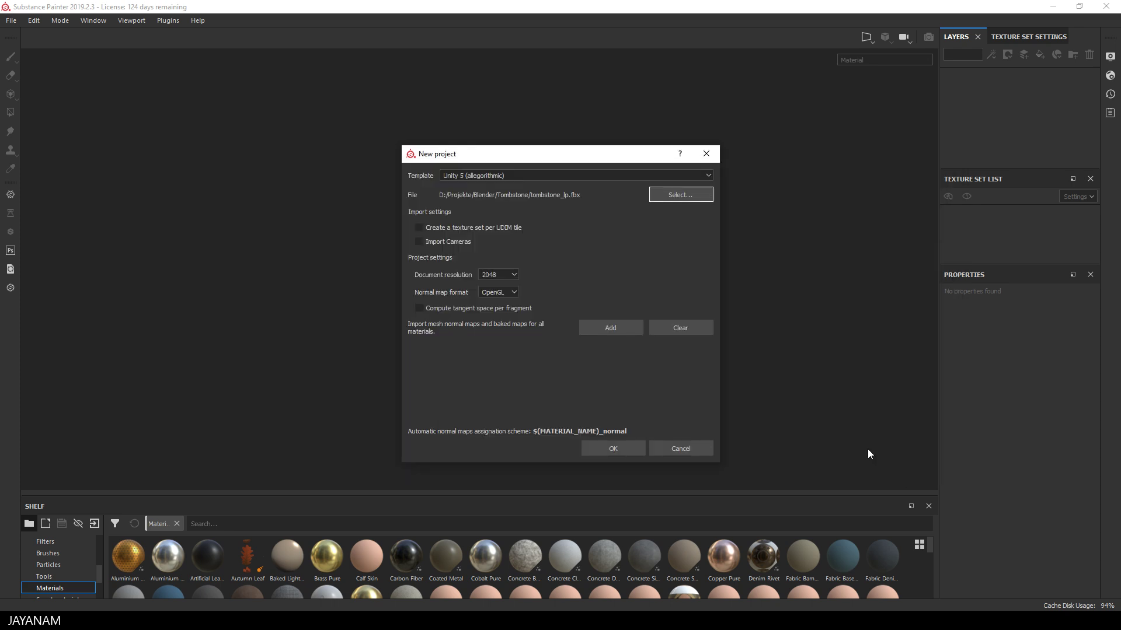
{"action": "left_click", "coordinate": [612, 448]}
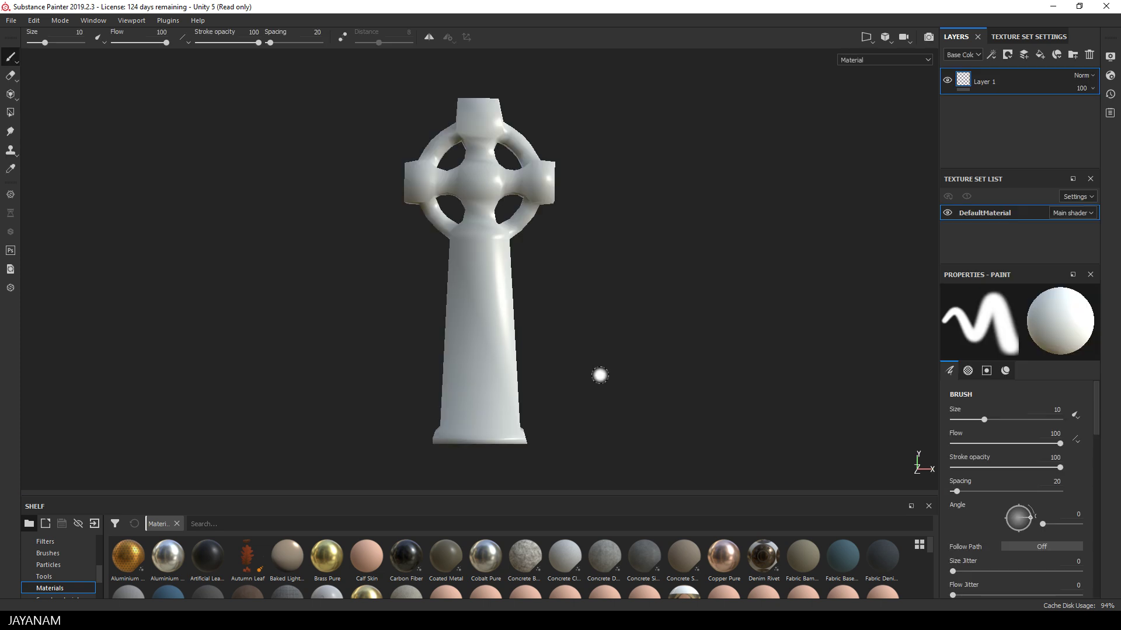
- In the mesh map baking settings, add tombstone_hp.fbx as the high definition mesh and set the max frontal and rear distances to 0.035
{"action": "left_click_drag", "start_coordinate": [618, 275], "coordinate": [475, 312], "text": "alt"}
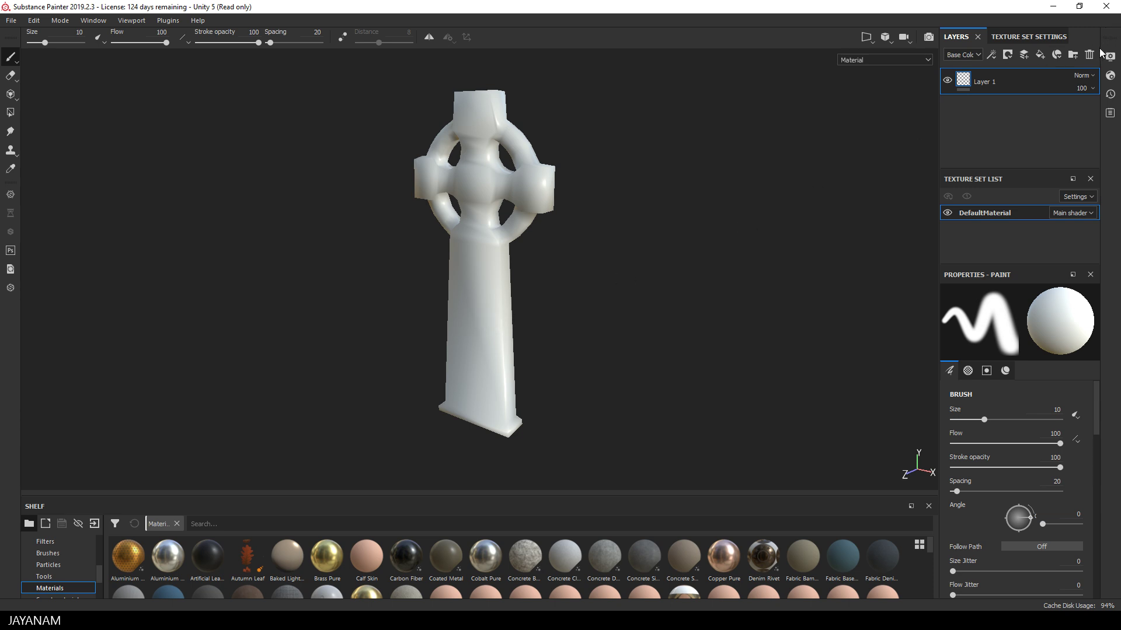
{"action": "left_click", "coordinate": [1048, 37]}
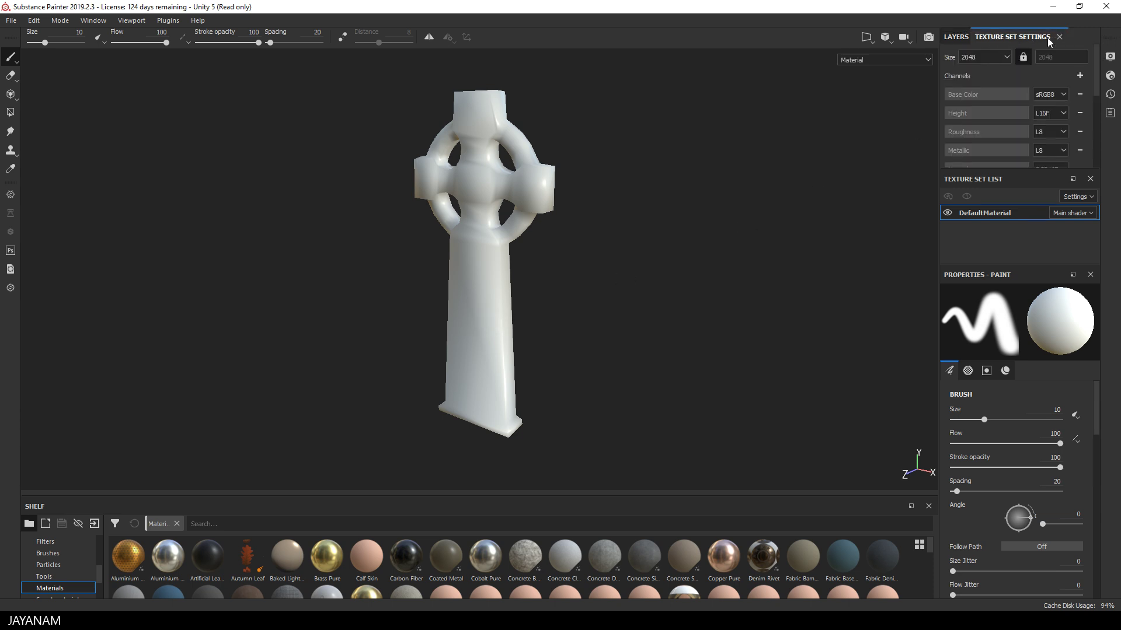
{"action": "scroll", "coordinate": [1039, 117], "scroll_direction": "down", "scroll_amount": 1}
{"action": "scroll", "coordinate": [1046, 146], "scroll_direction": "down", "scroll_amount": 1}
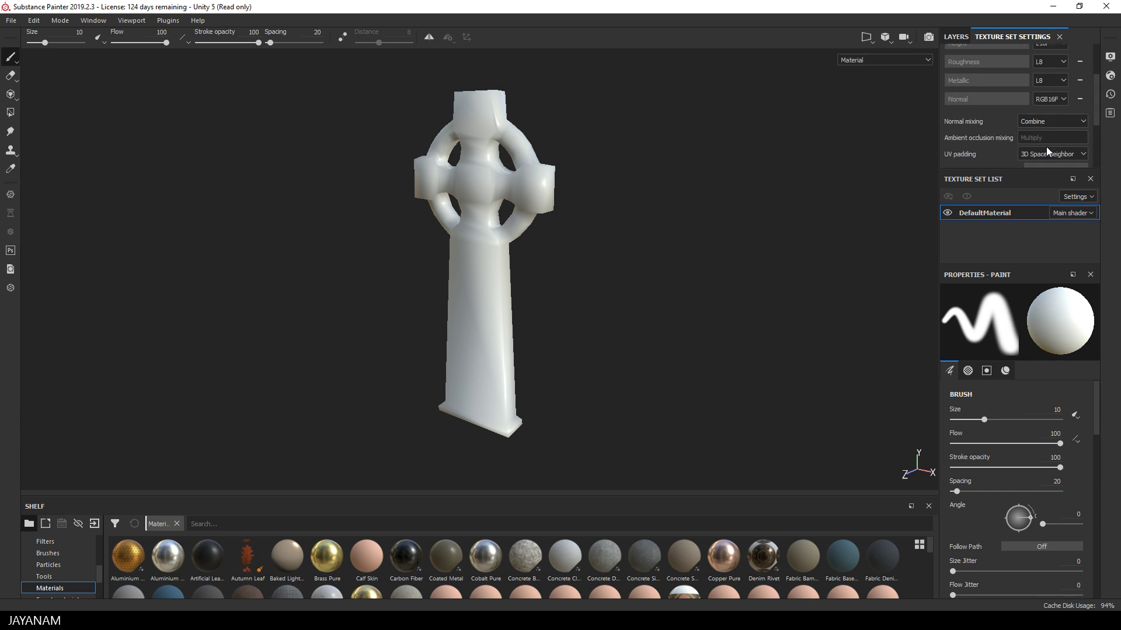
{"action": "scroll", "coordinate": [1077, 156], "scroll_direction": "down", "scroll_amount": 1}
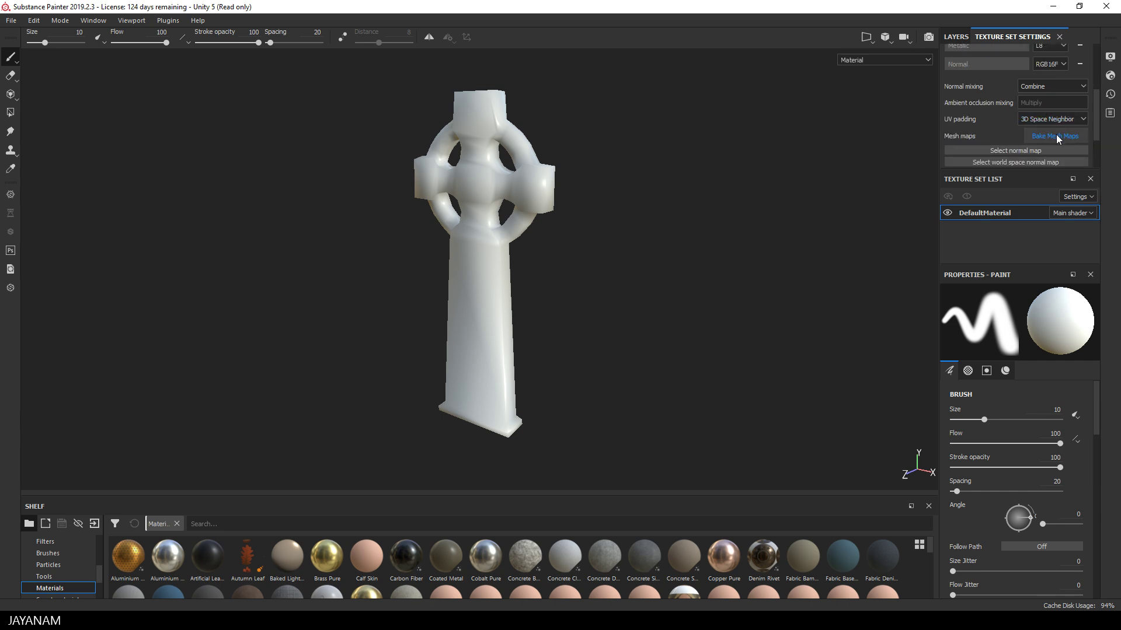
{"action": "left_click", "coordinate": [1056, 135]}
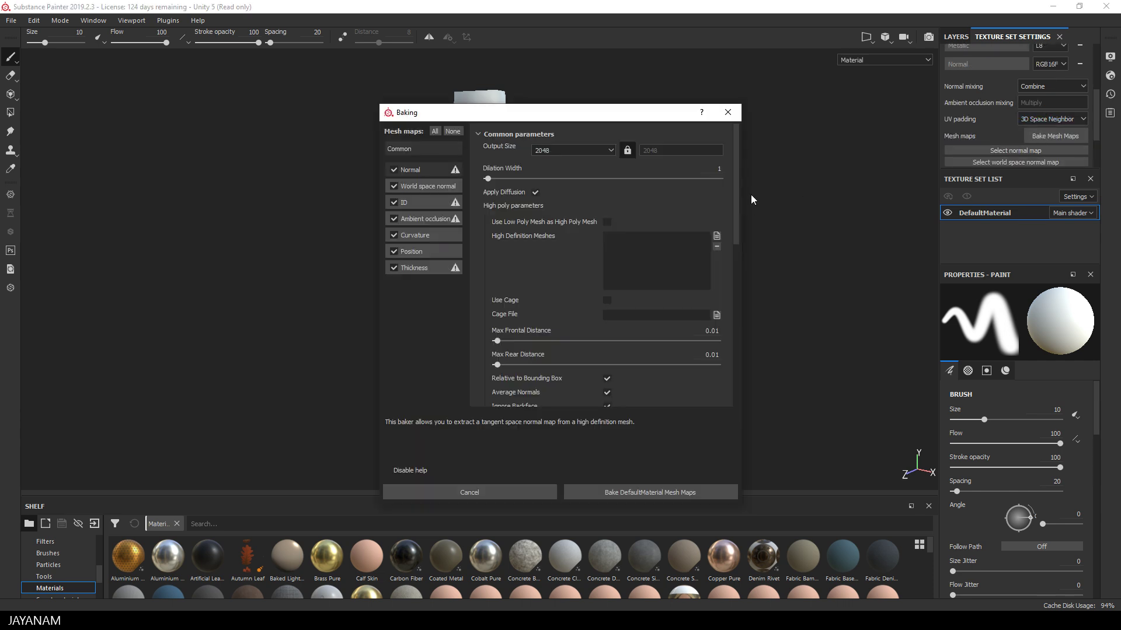
{"action": "left_click", "coordinate": [716, 236]}
{"action": "left_click", "coordinate": [589, 219]}
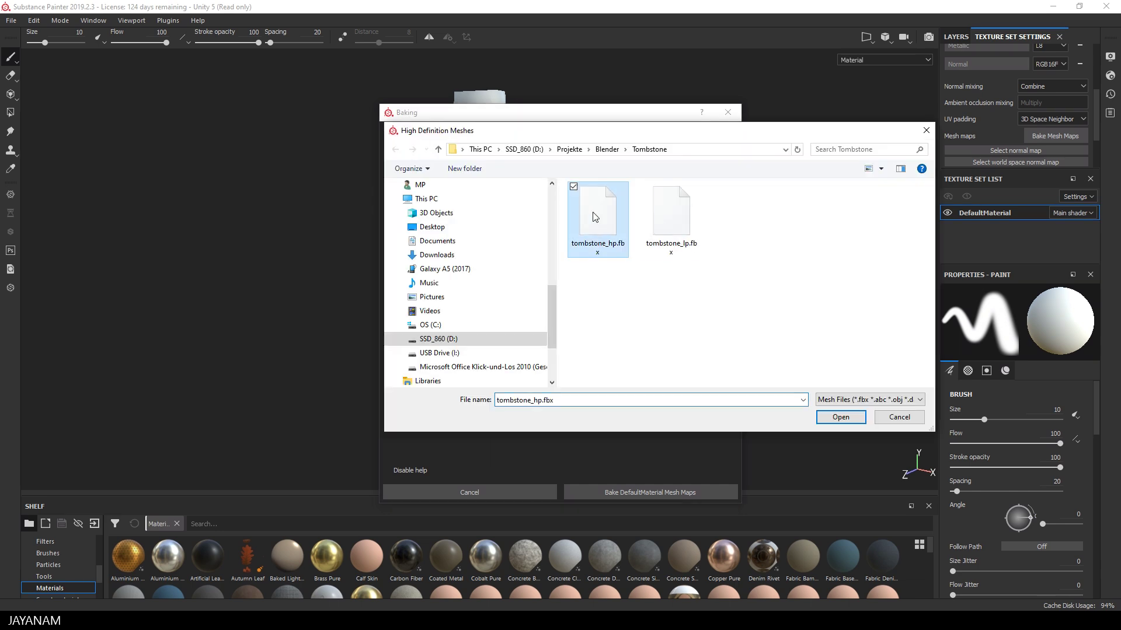
{"action": "left_click", "coordinate": [840, 418]}
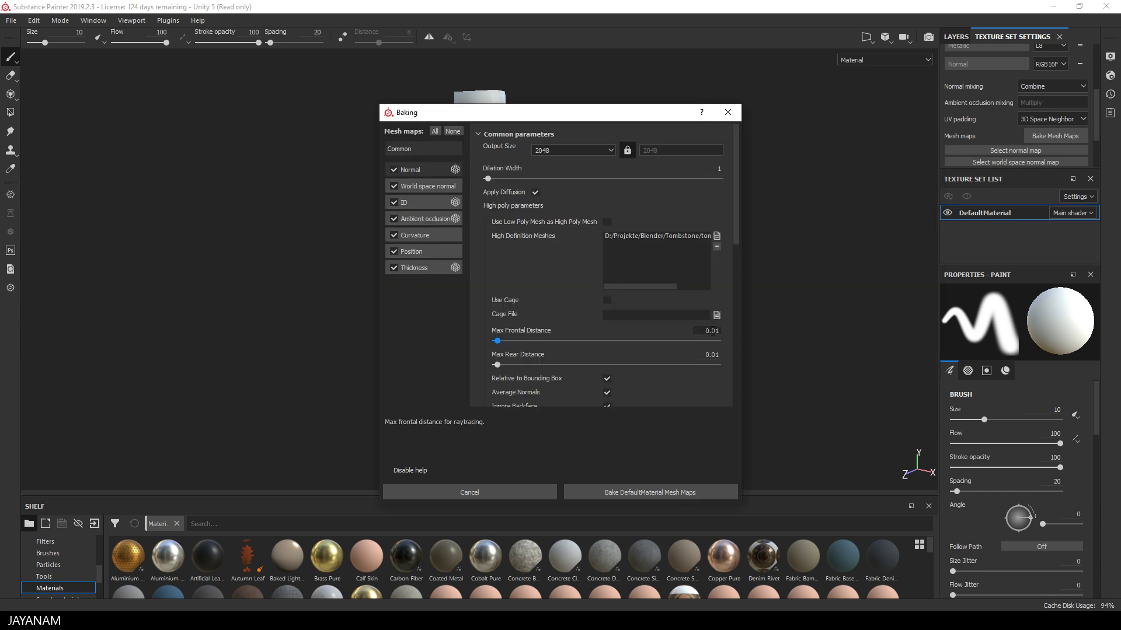
{"action": "left_click_drag", "start_coordinate": [497, 341], "coordinate": [503, 369]}
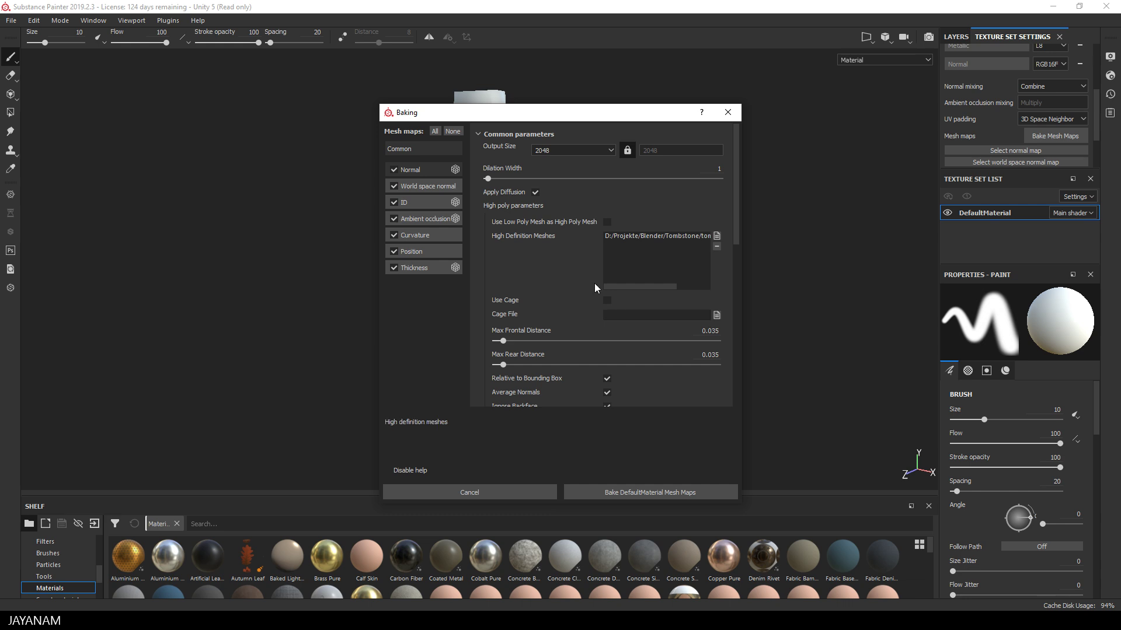
- Exclude the ID map from the bake and bake the remaining mesh maps for DefaultMaterial
{"action": "left_click", "coordinate": [393, 203]}
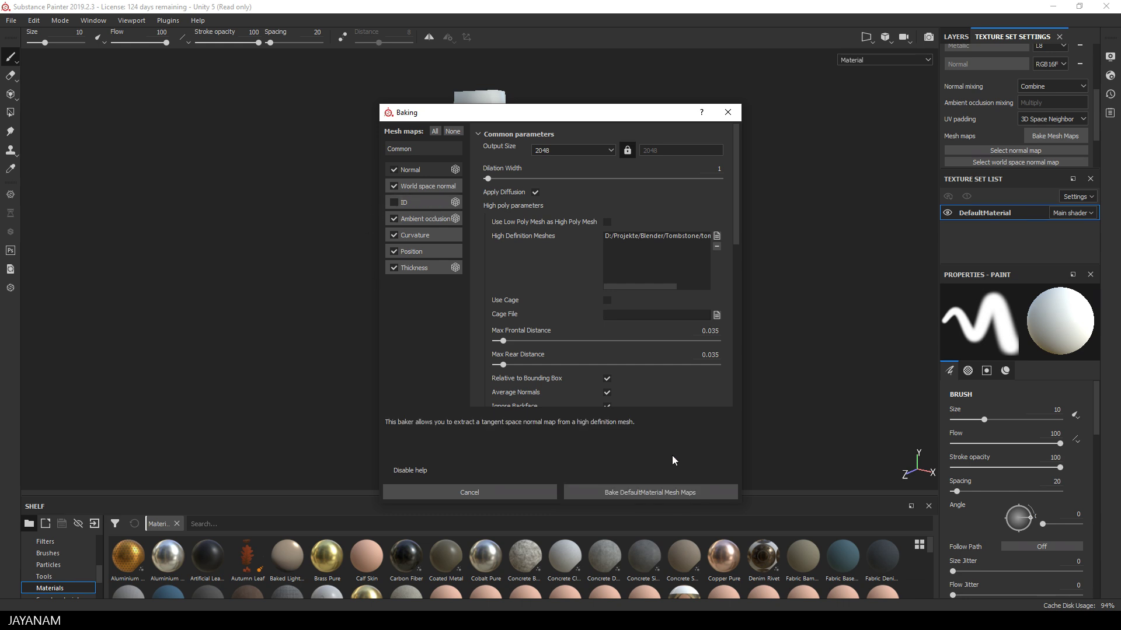
{"action": "left_click", "coordinate": [657, 491]}
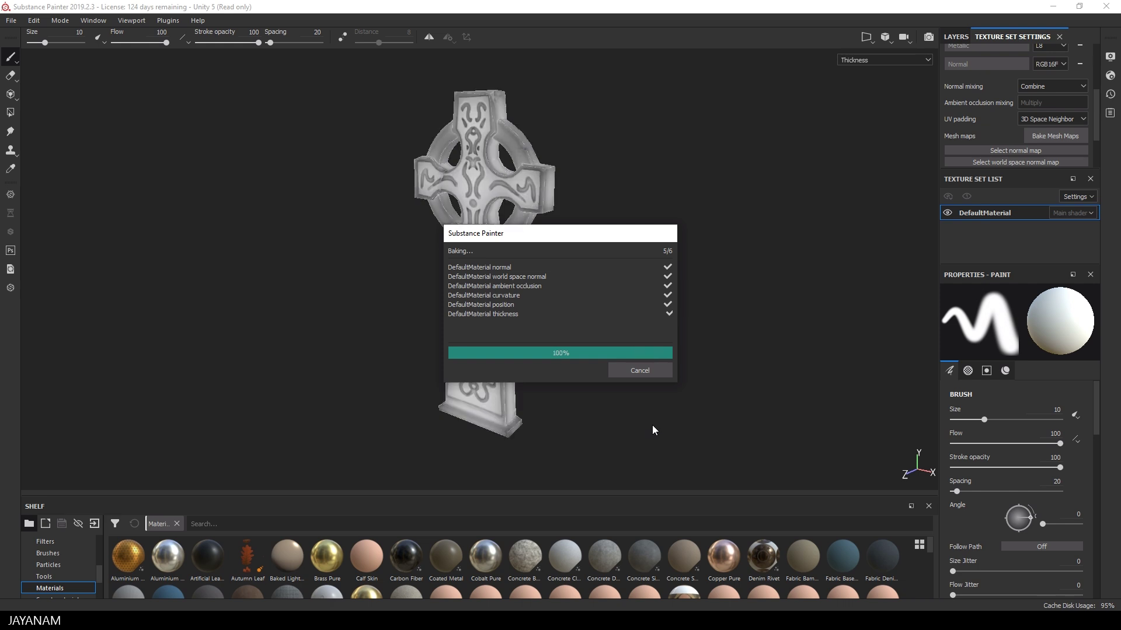
{"action": "left_click", "coordinate": [627, 371]}
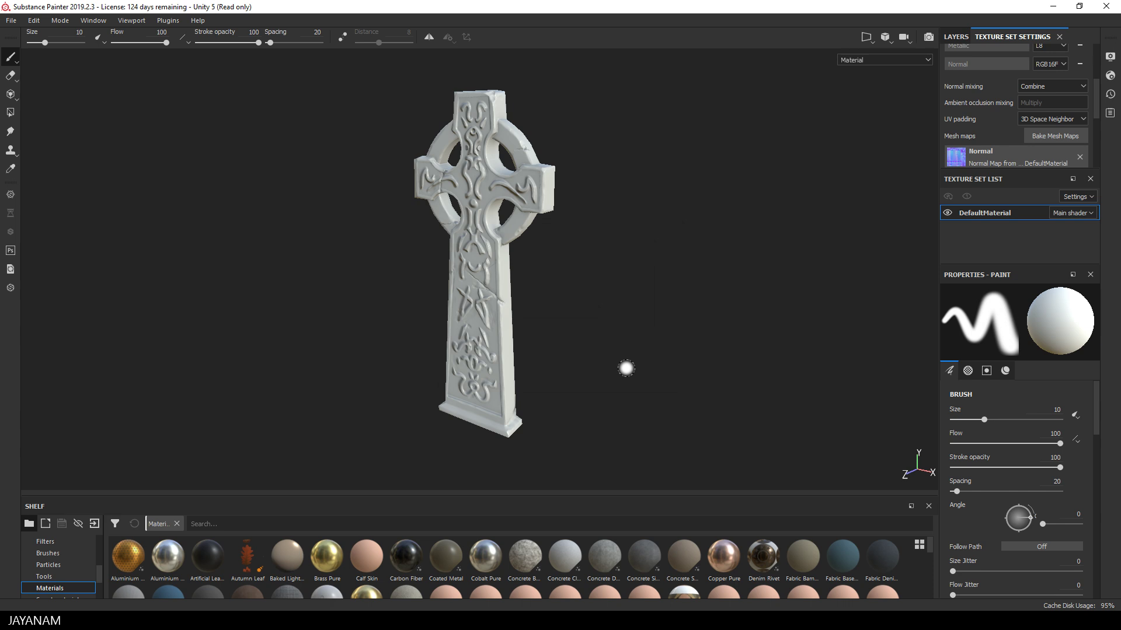
{"action": "left_click_drag", "start_coordinate": [654, 303], "coordinate": [703, 300], "text": "alt"}
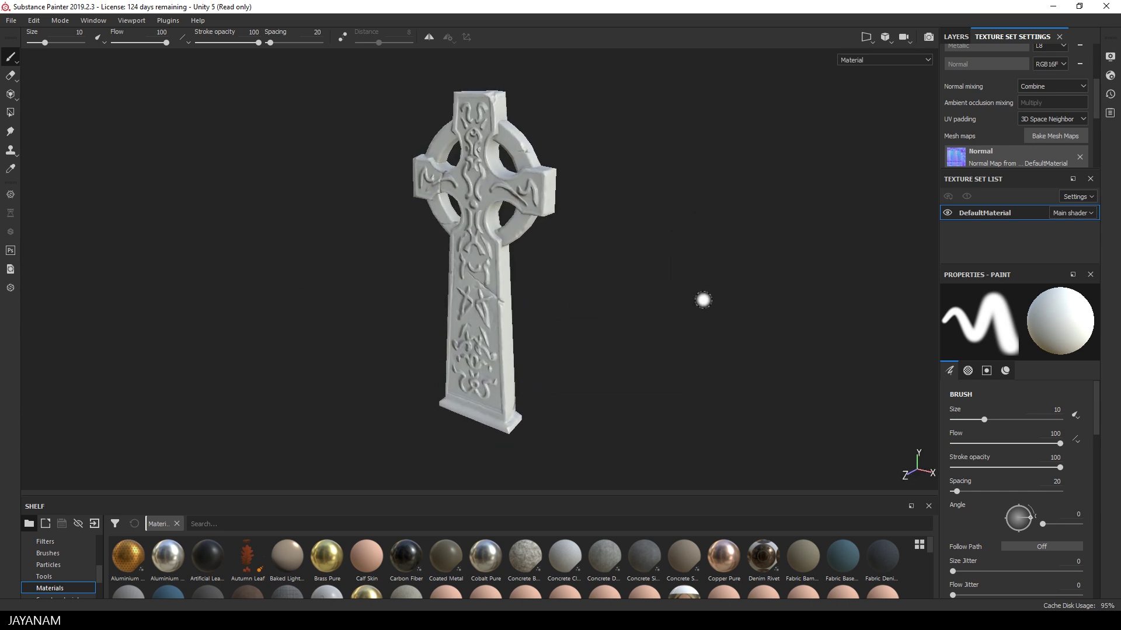
- Search the smart materials for "rock" and apply Kloki_Rock Gray to the tombstone
{"action": "left_click", "coordinate": [957, 37]}
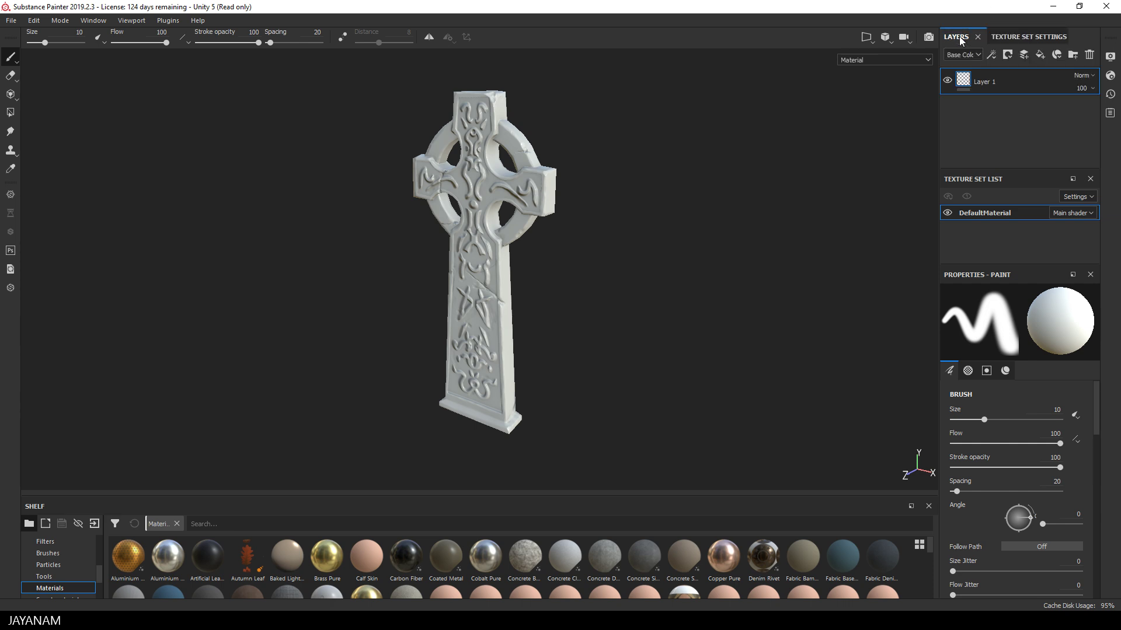
{"action": "scroll", "coordinate": [53, 582], "scroll_direction": "down", "scroll_amount": 1}
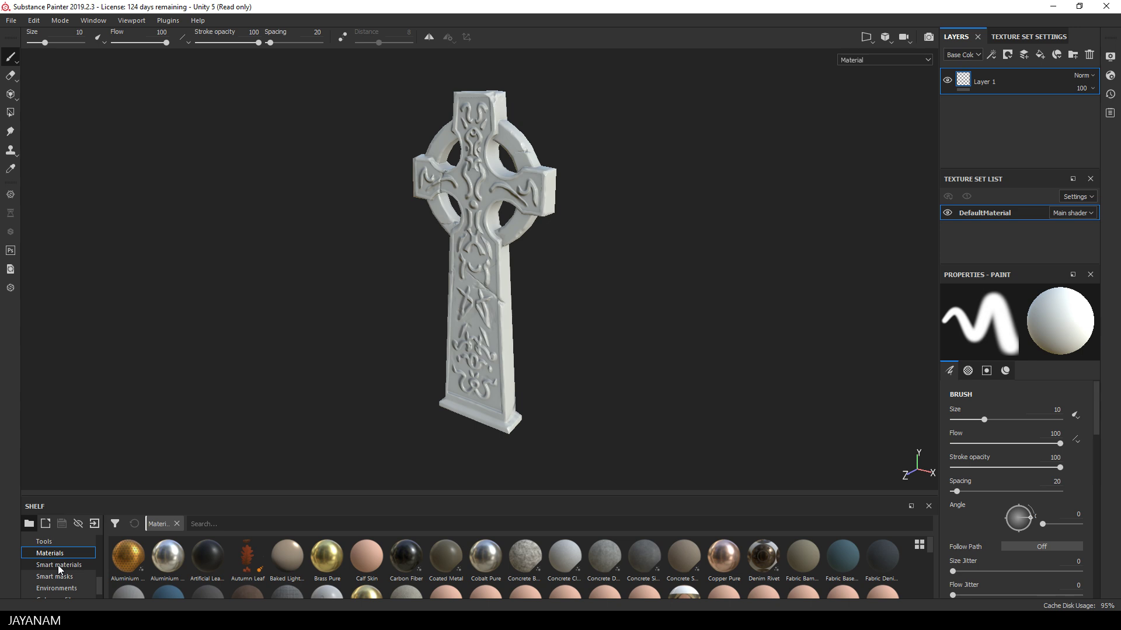
{"action": "left_click", "coordinate": [57, 565]}
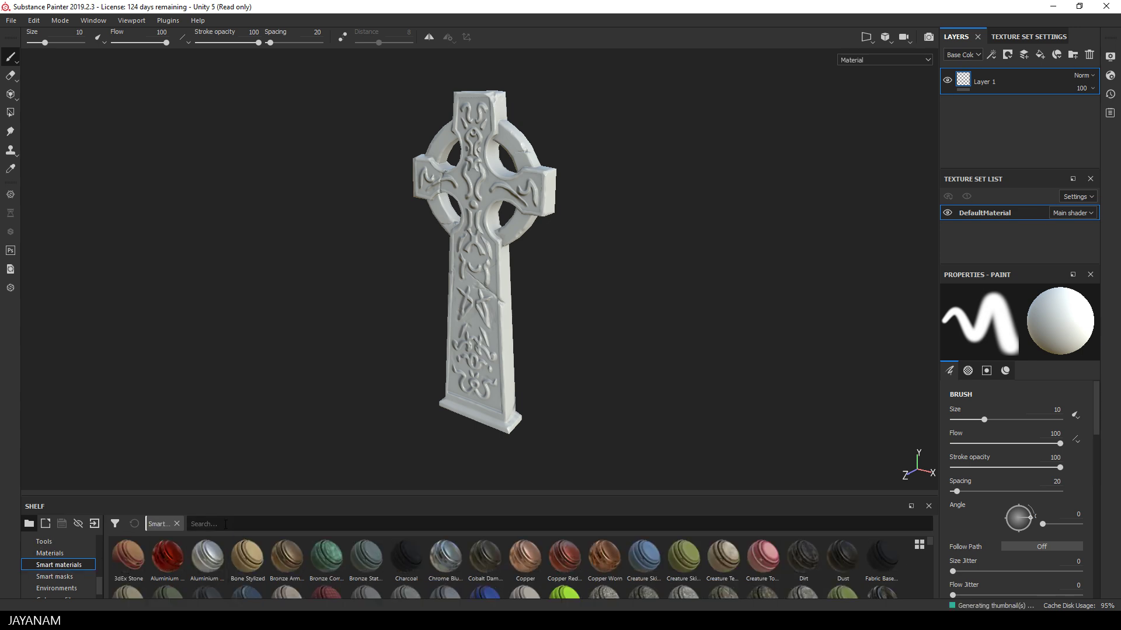
{"action": "type", "text": "r"}
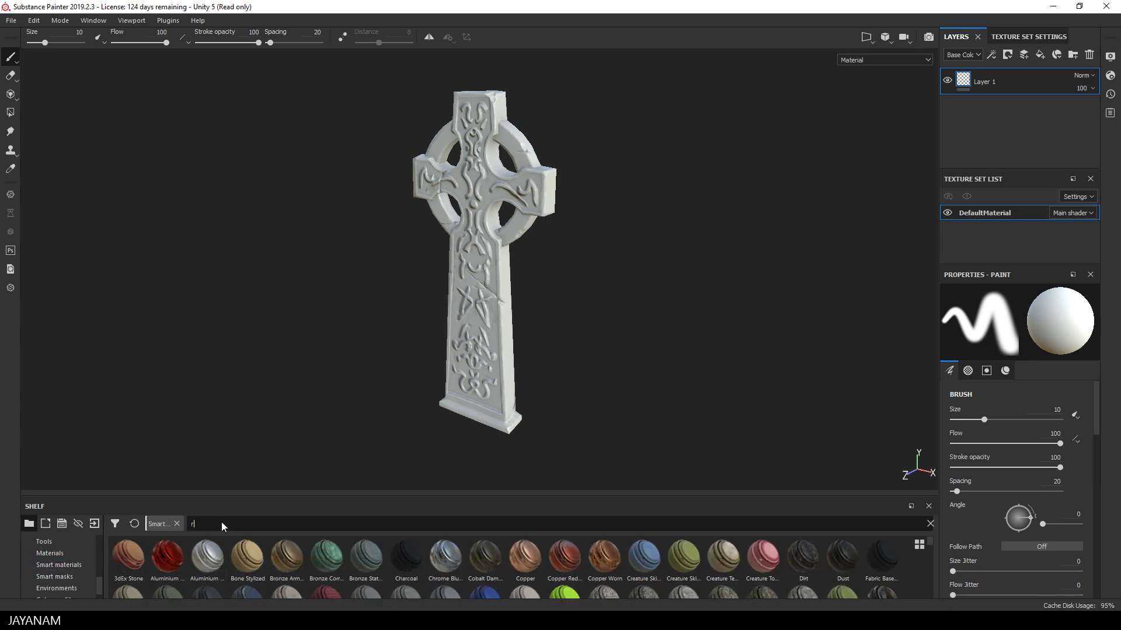
{"action": "type", "text": "ock"}
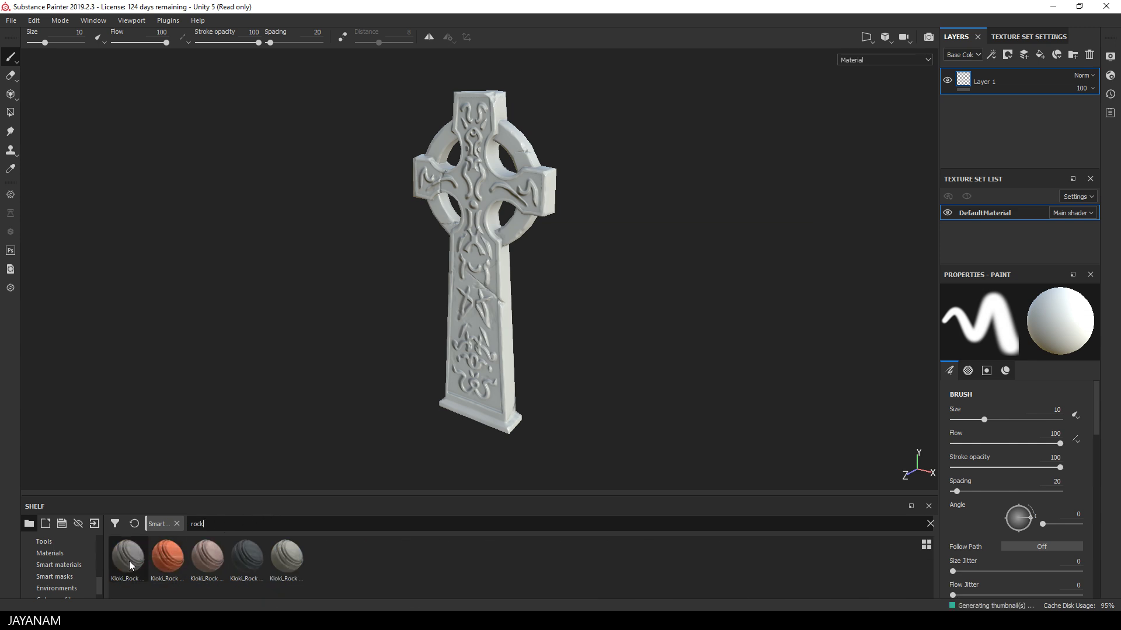
{"action": "mouse_move", "coordinate": [129, 562]}
{"action": "left_click_drag", "start_coordinate": [130, 565], "coordinate": [559, 346]}
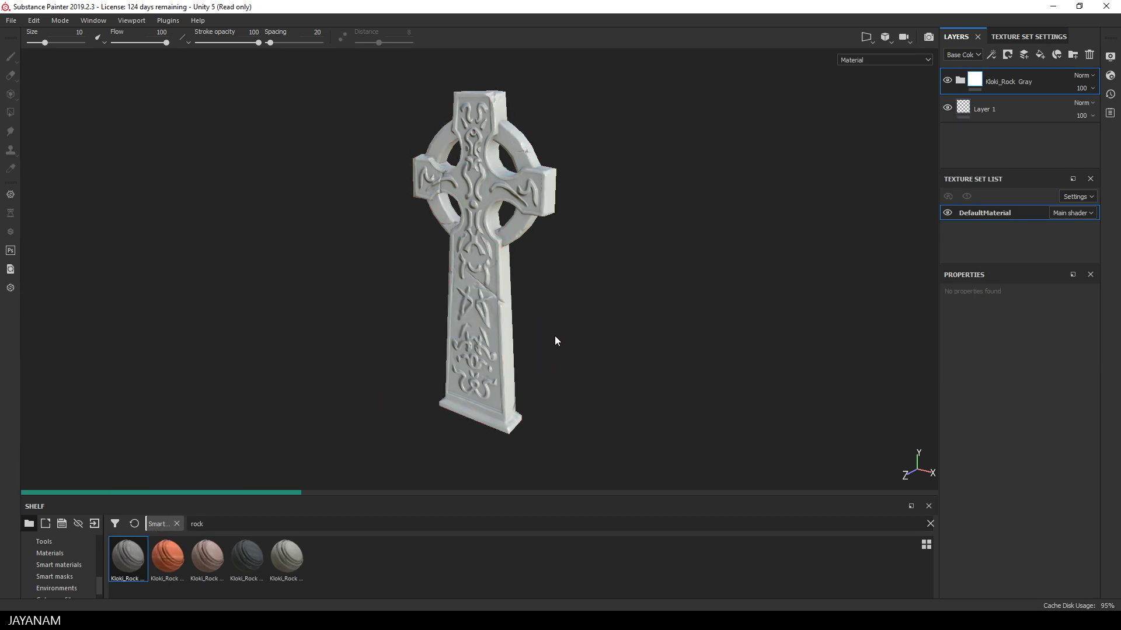
{"action": "left_click_drag", "start_coordinate": [548, 331], "coordinate": [590, 318], "text": "alt"}
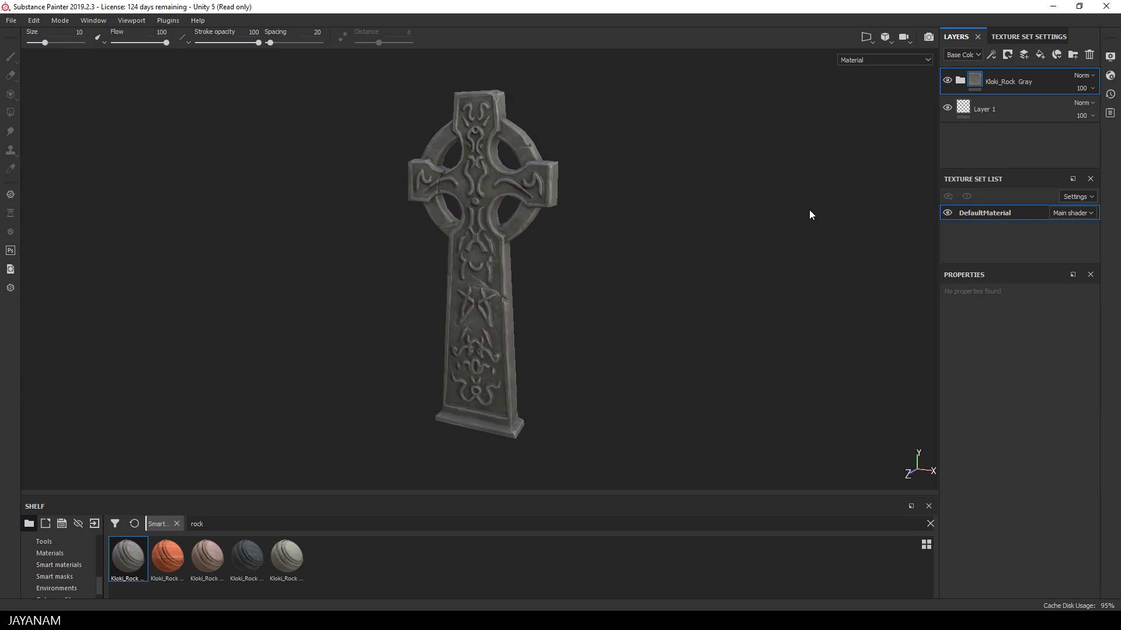
- Expand the Kloki_Rock Gray layer group, select its Roughness Variation layer and rotate the environment lighting to inspect the stone surface
{"action": "left_click", "coordinate": [961, 80]}
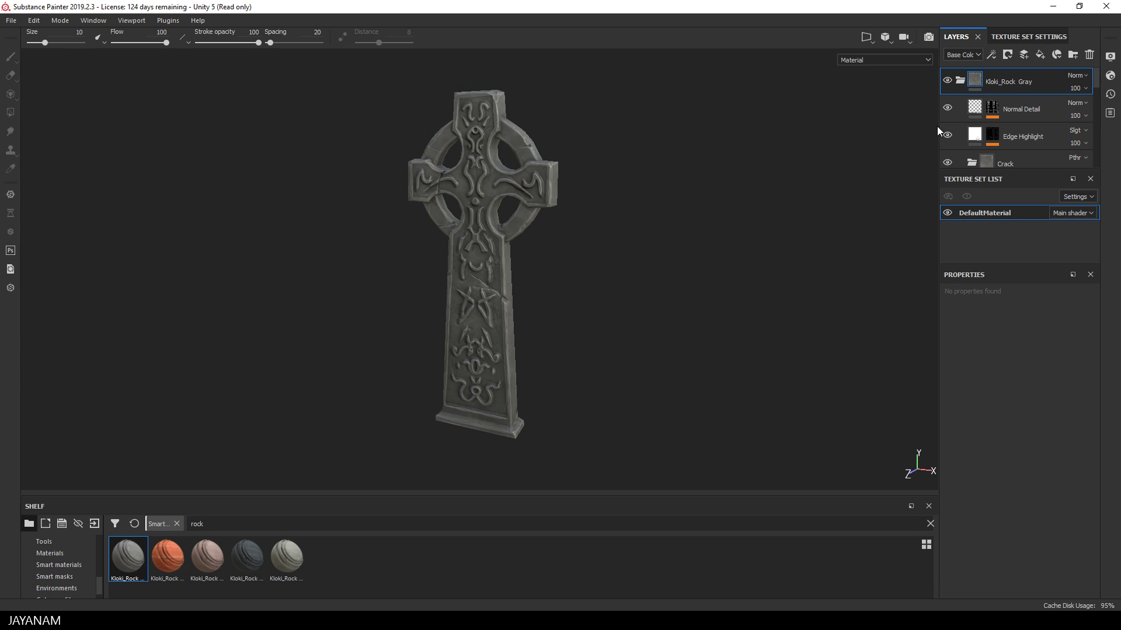
{"action": "left_click", "coordinate": [947, 164]}
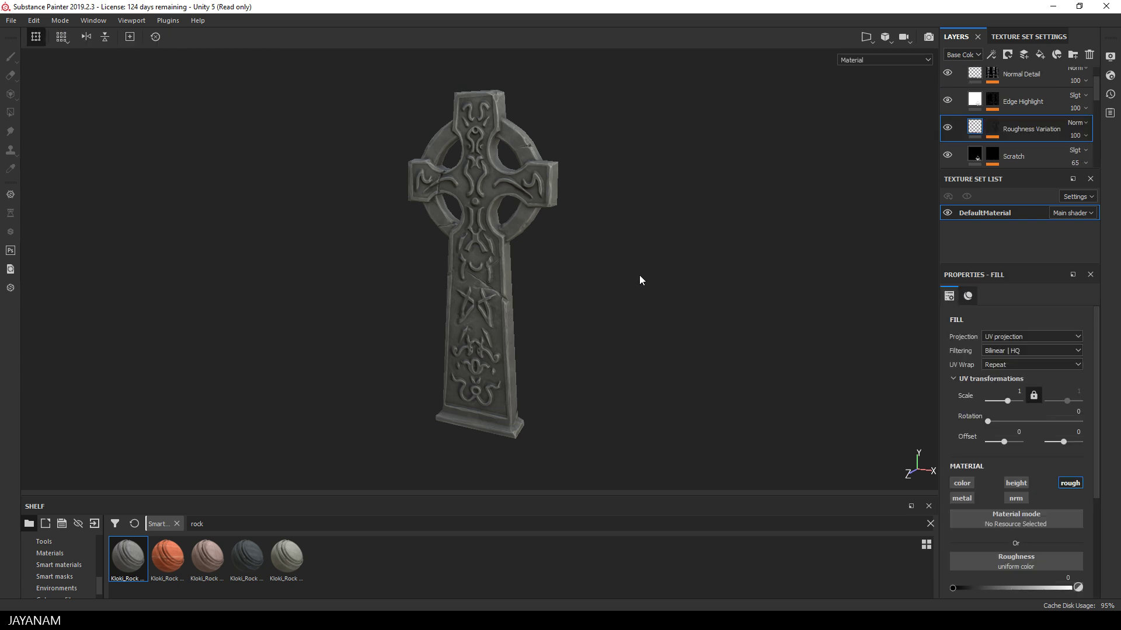
{"action": "right_click_drag", "start_coordinate": [583, 275], "coordinate": [553, 283], "text": "shift"}
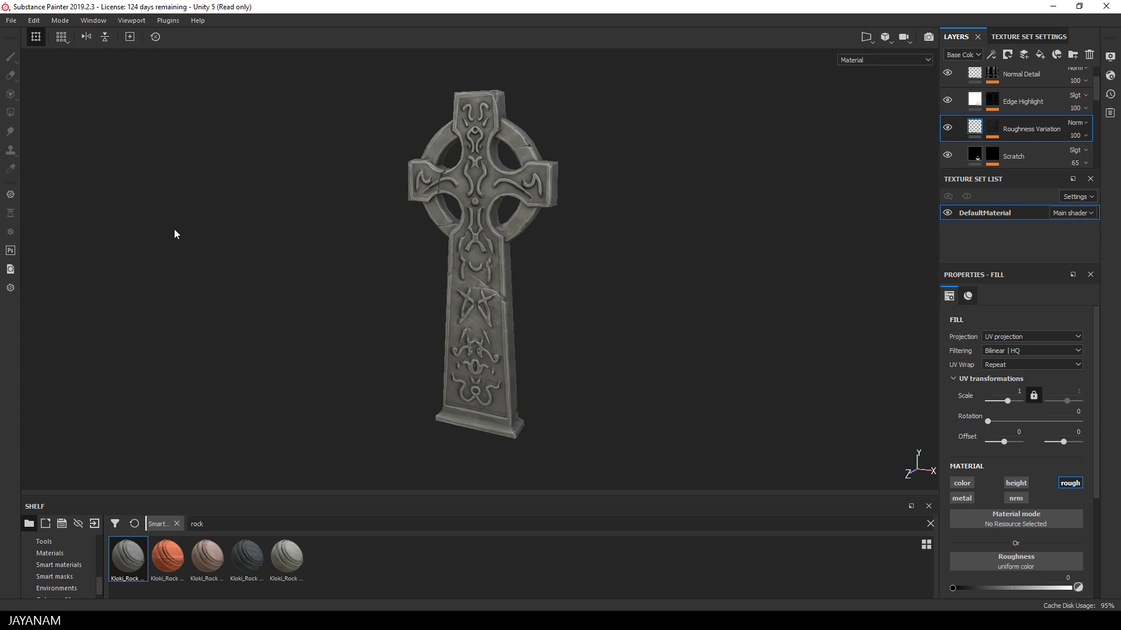
- Start a texture export and set the output folder to D:/Projekte/Blender/Tombstone
{"action": "left_click", "coordinate": [34, 20]}
{"action": "left_click", "coordinate": [37, 22]}
{"action": "left_click", "coordinate": [10, 22]}
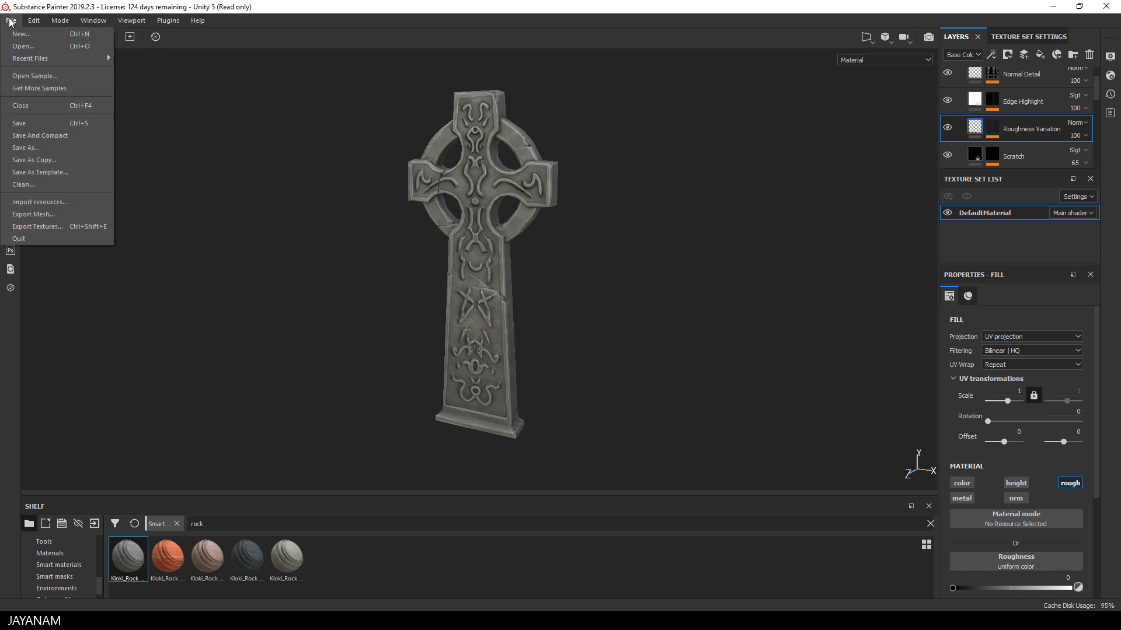
{"action": "left_click", "coordinate": [67, 228]}
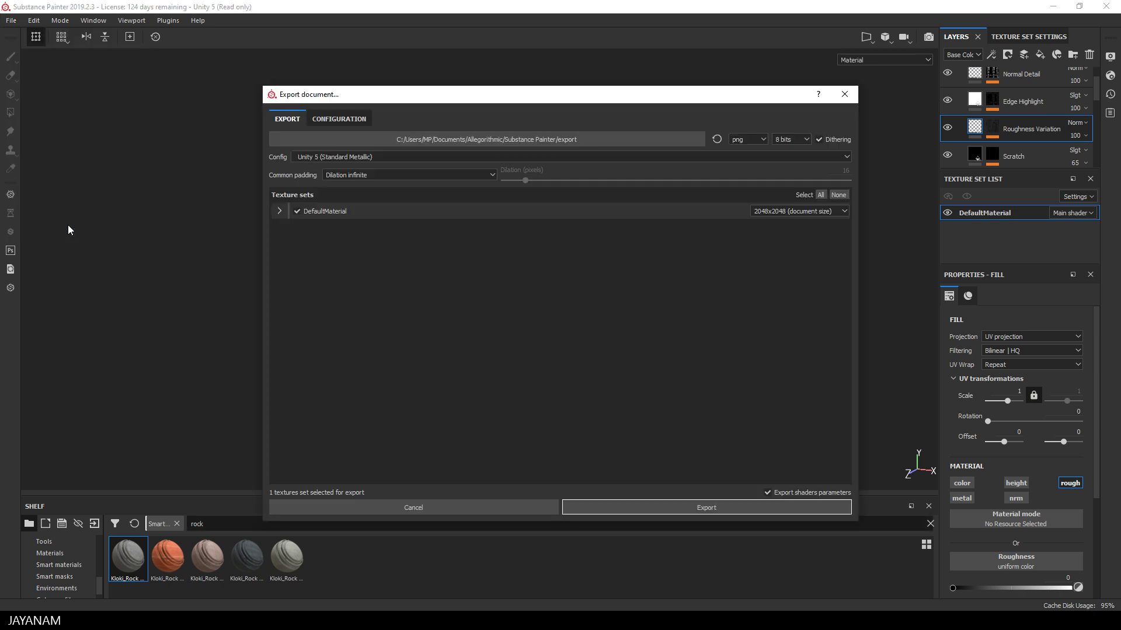
{"action": "left_click", "coordinate": [698, 138]}
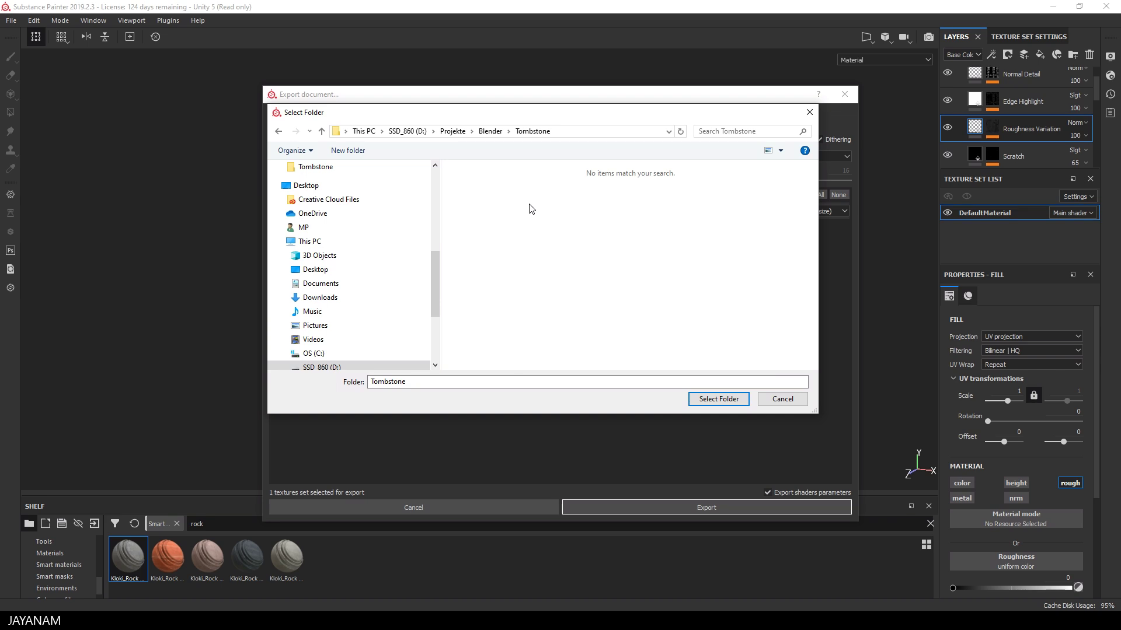
{"action": "left_click", "coordinate": [722, 401]}
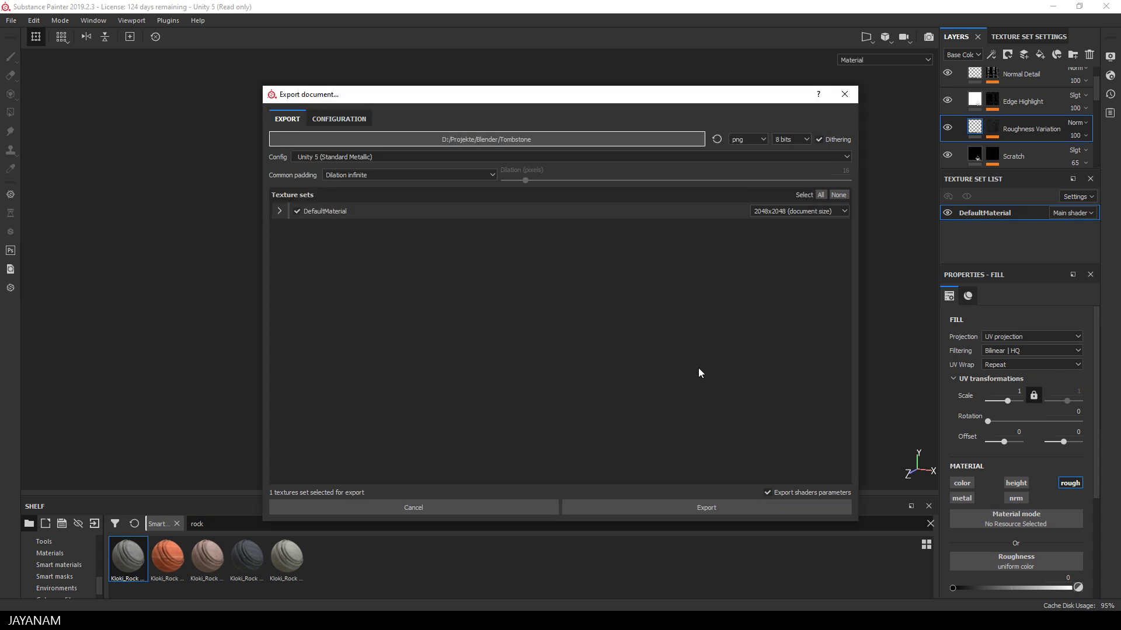
- Choose the Unity 5 (Standard Specular) export configuration, review the DefaultMaterial maps and export the textures
{"action": "left_click", "coordinate": [373, 156]}
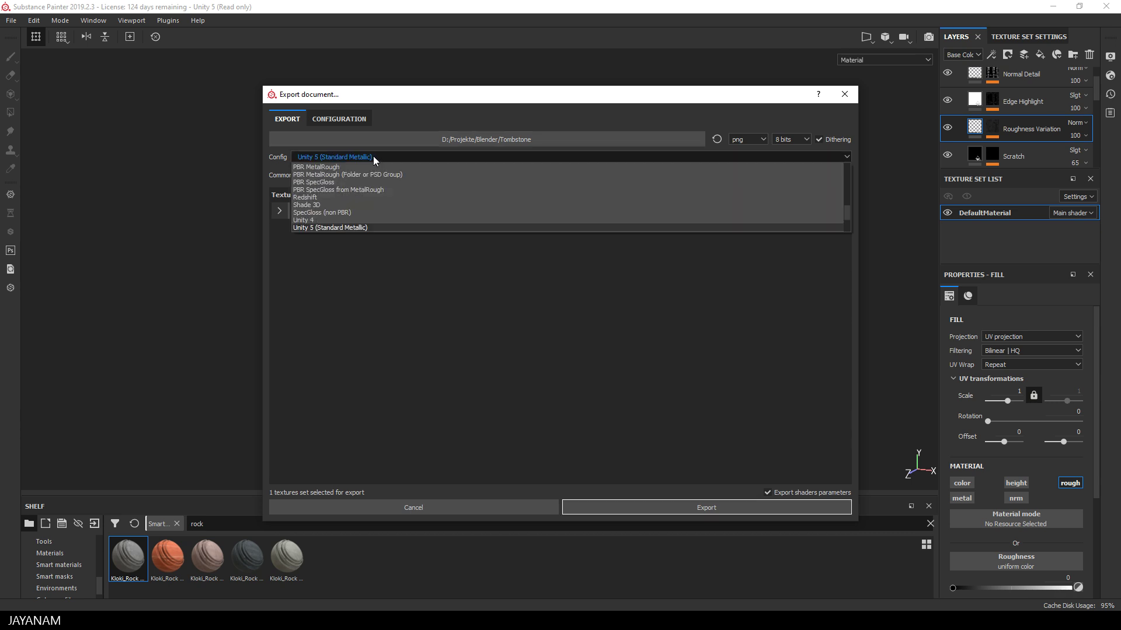
{"action": "scroll", "coordinate": [369, 201], "scroll_direction": "down", "scroll_amount": 1}
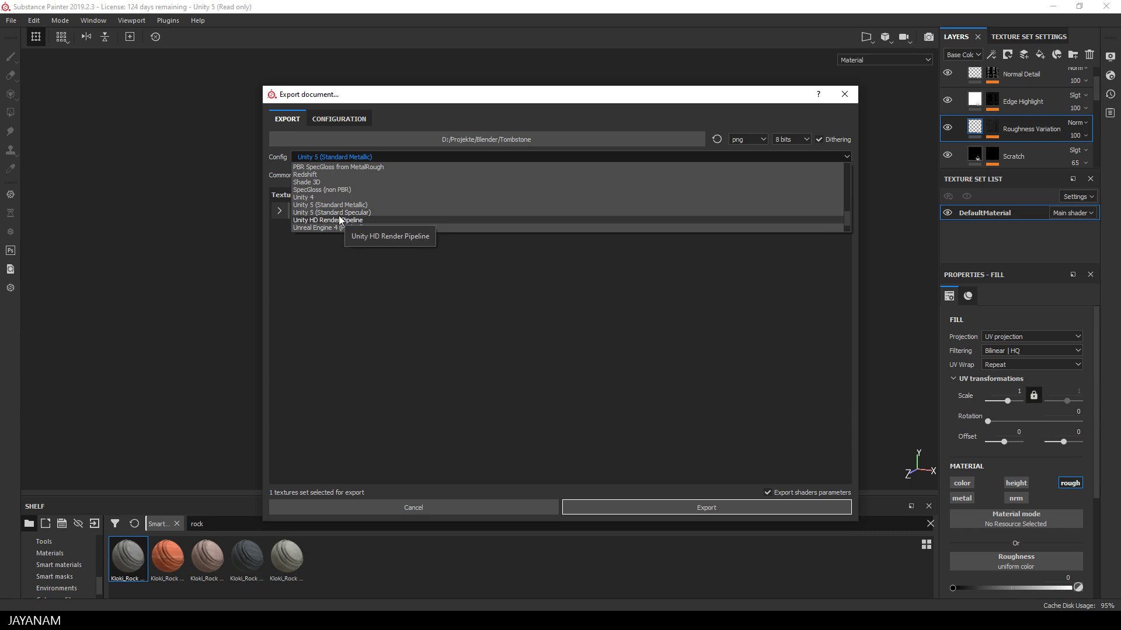
{"action": "left_click", "coordinate": [346, 212]}
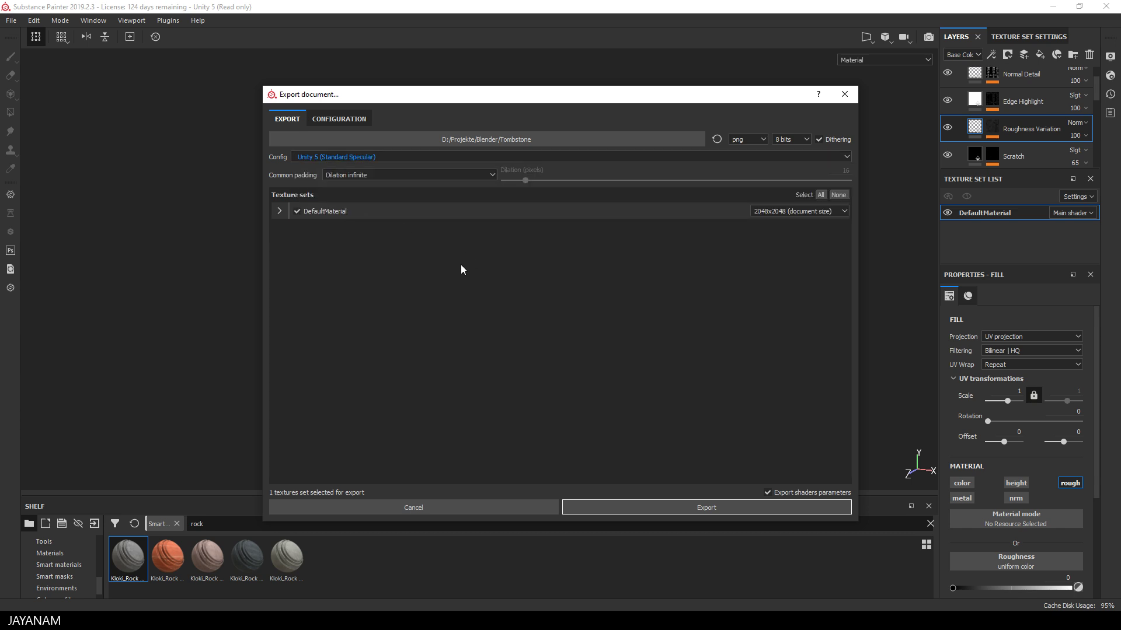
{"action": "left_click", "coordinate": [279, 212]}
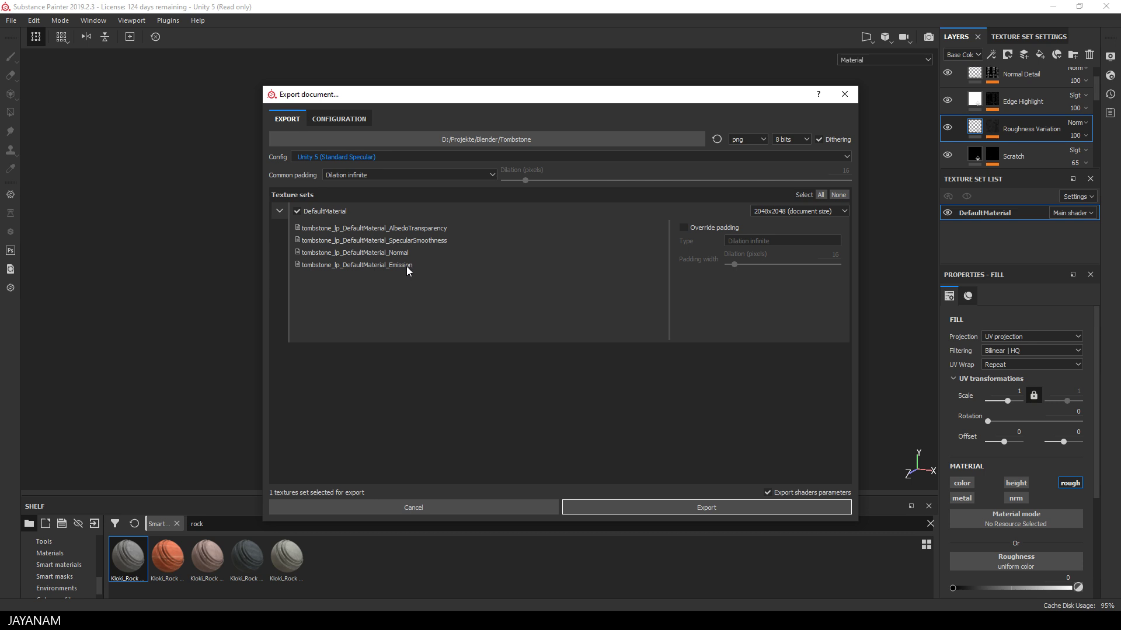
{"action": "left_click", "coordinate": [682, 505]}
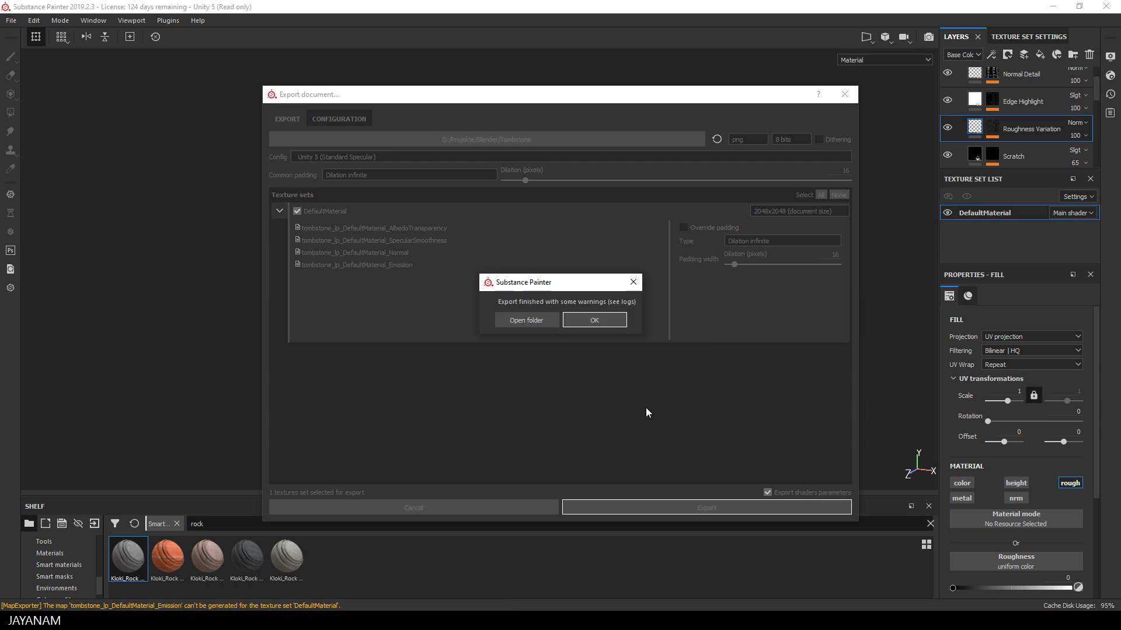
{"action": "left_click", "coordinate": [594, 321]}
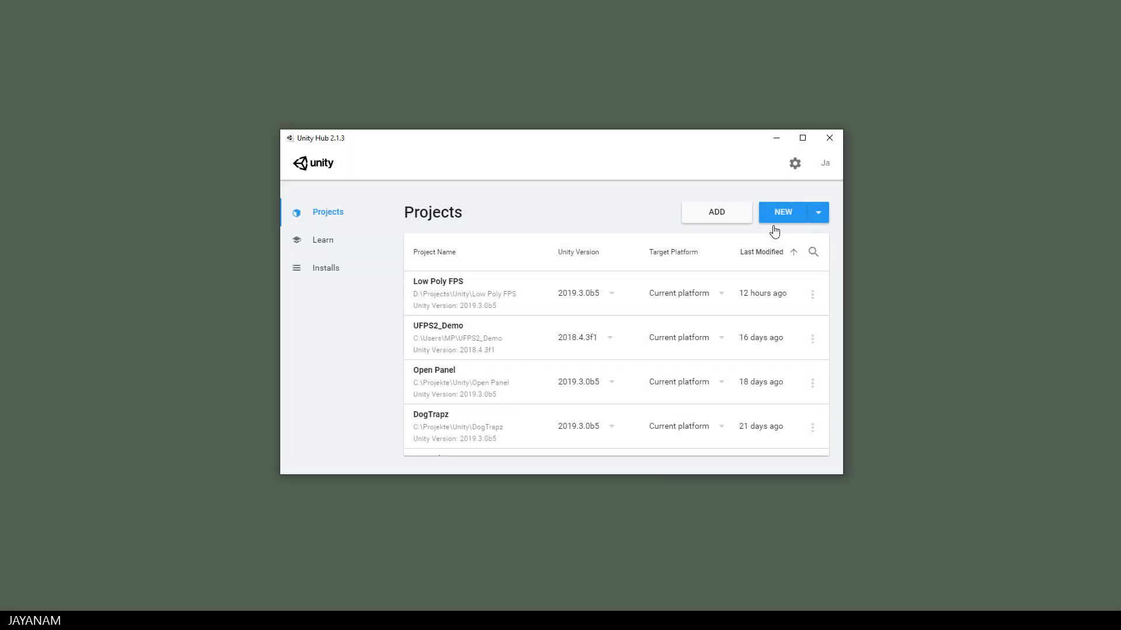
- Switch to Unity Hub and create a Unity 2019.3.0b5 project named Tombstone from the 3D With Extras template
{"action": "left_click", "coordinate": [819, 216]}
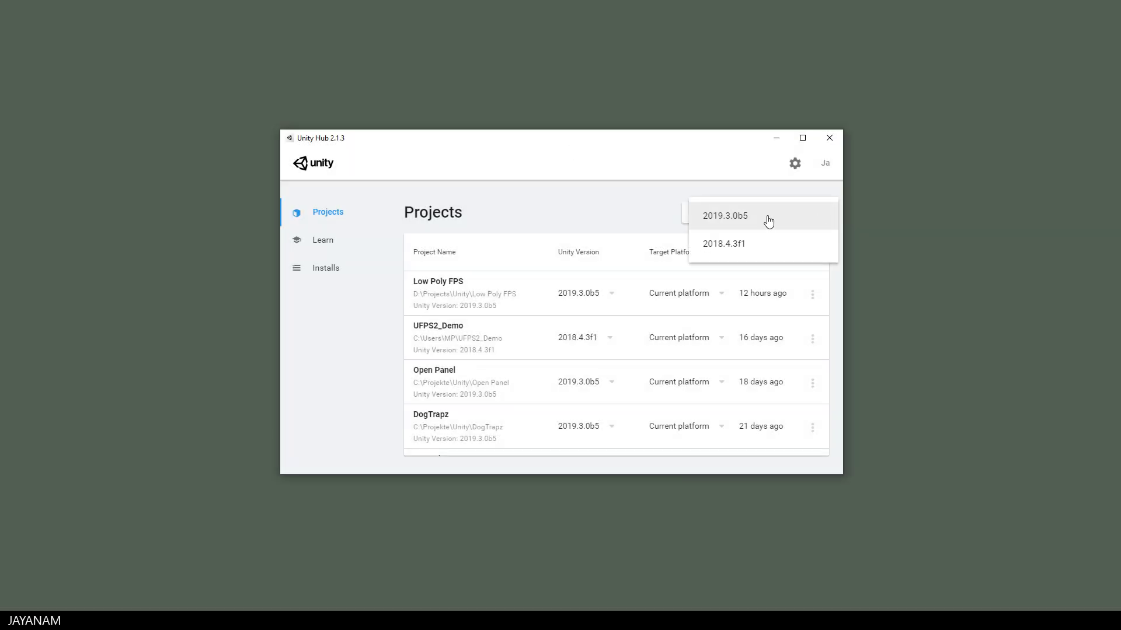
{"action": "left_click", "coordinate": [726, 217]}
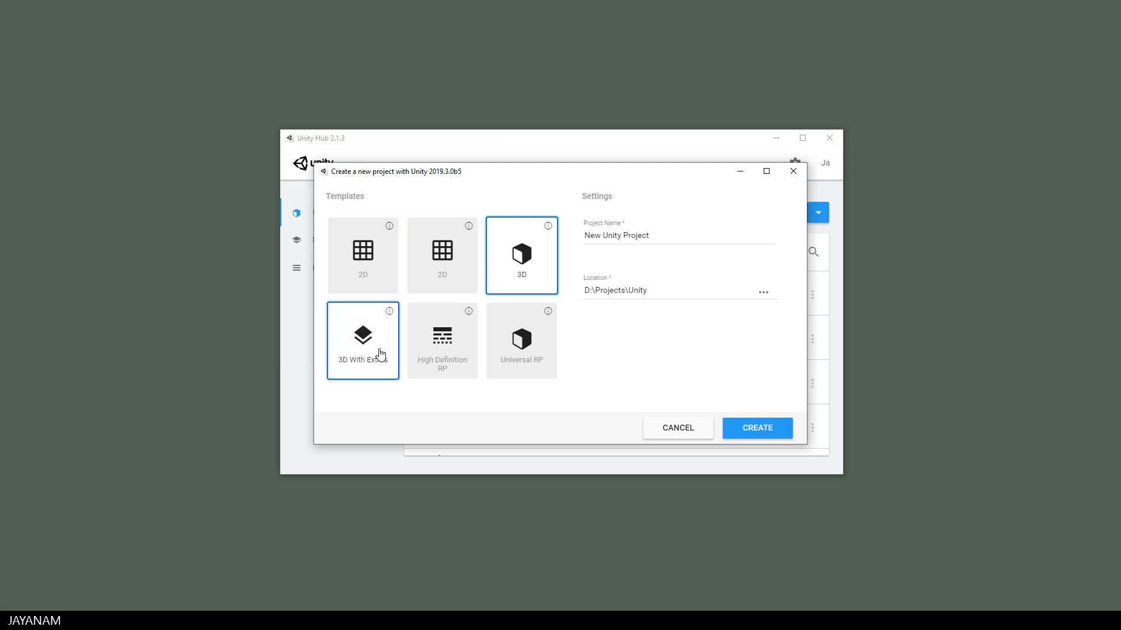
{"action": "left_click", "coordinate": [389, 310]}
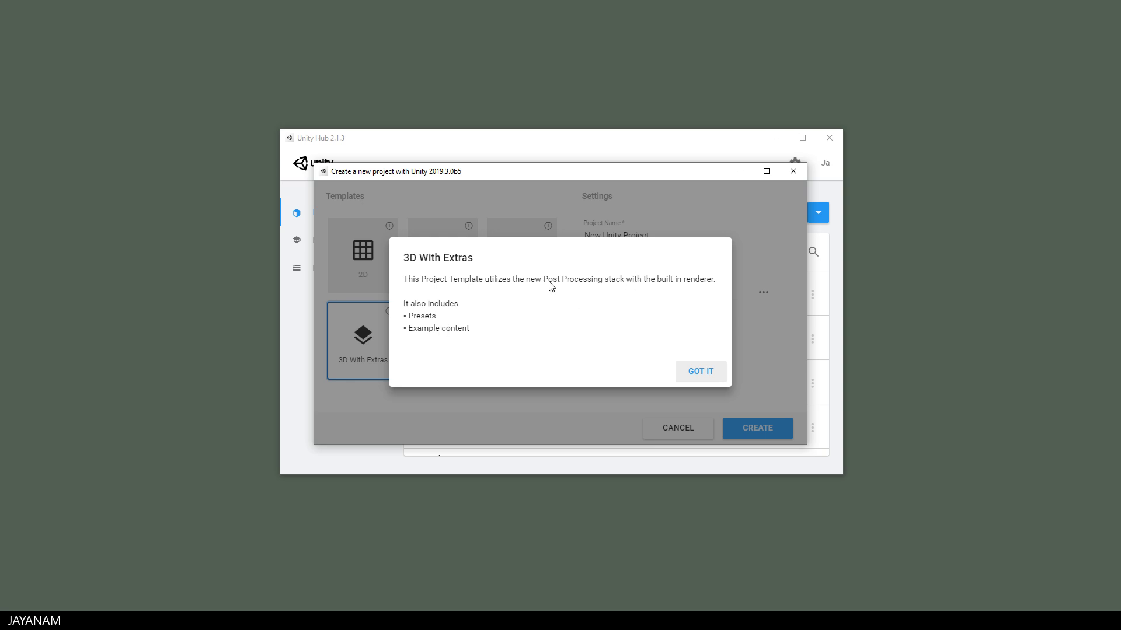
{"action": "left_click", "coordinate": [695, 376]}
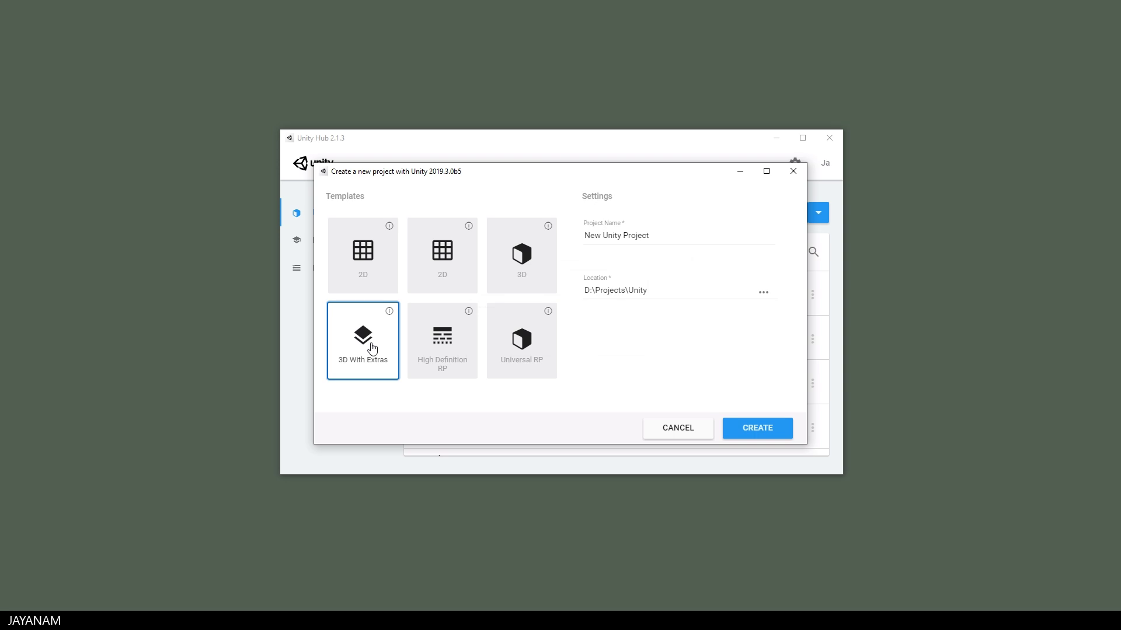
{"action": "left_click", "coordinate": [659, 237]}
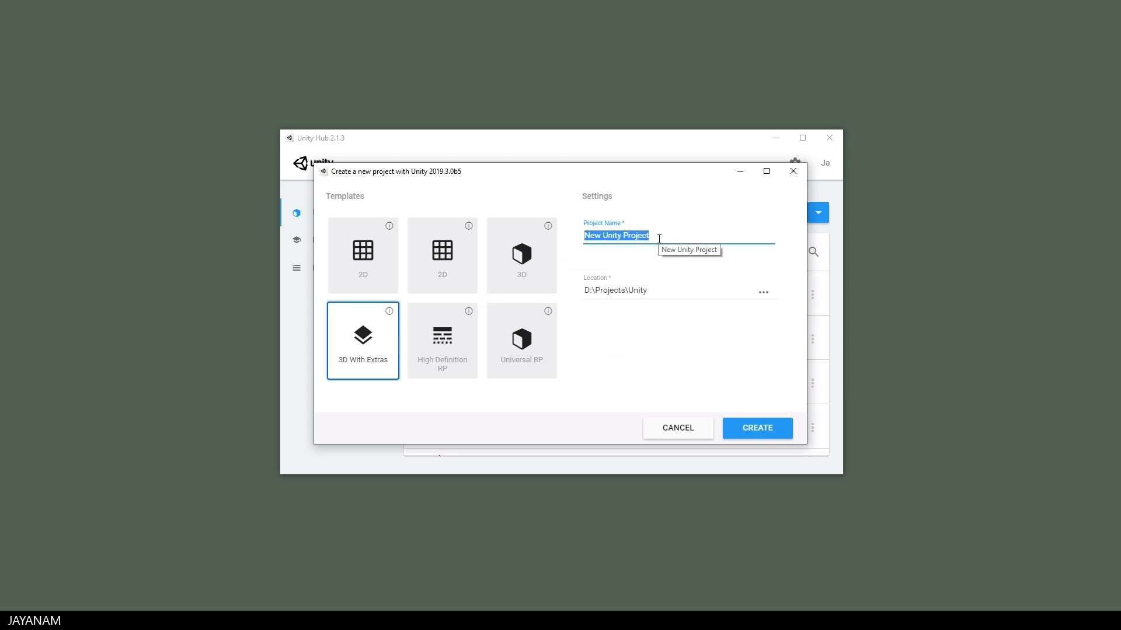
{"action": "type", "text": "Tombstone"}
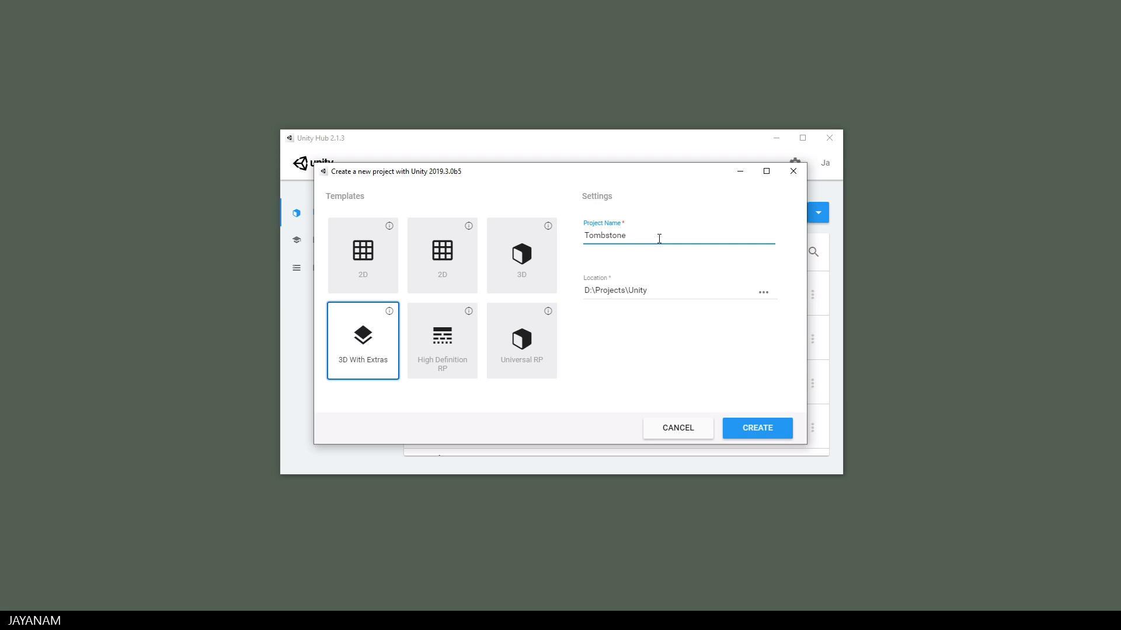
{"action": "key", "text": "Return"}
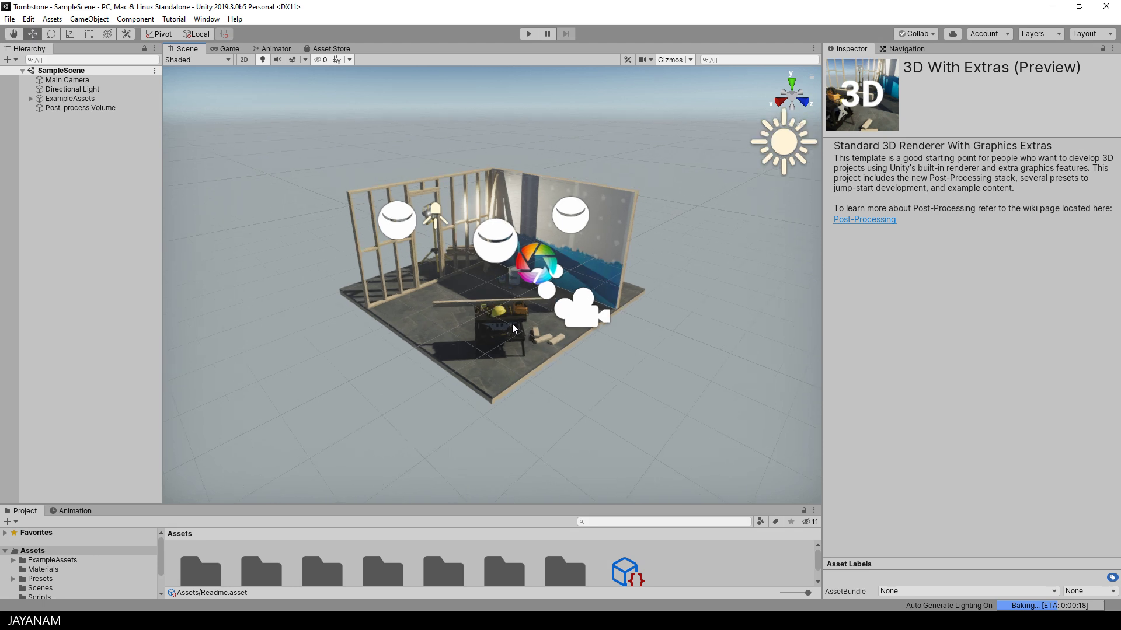
- Delete the Props object with the workbench and tools from the sample scene
{"action": "scroll", "coordinate": [511, 326], "scroll_direction": "up", "scroll_amount": 3}
{"action": "left_click", "coordinate": [509, 328]}
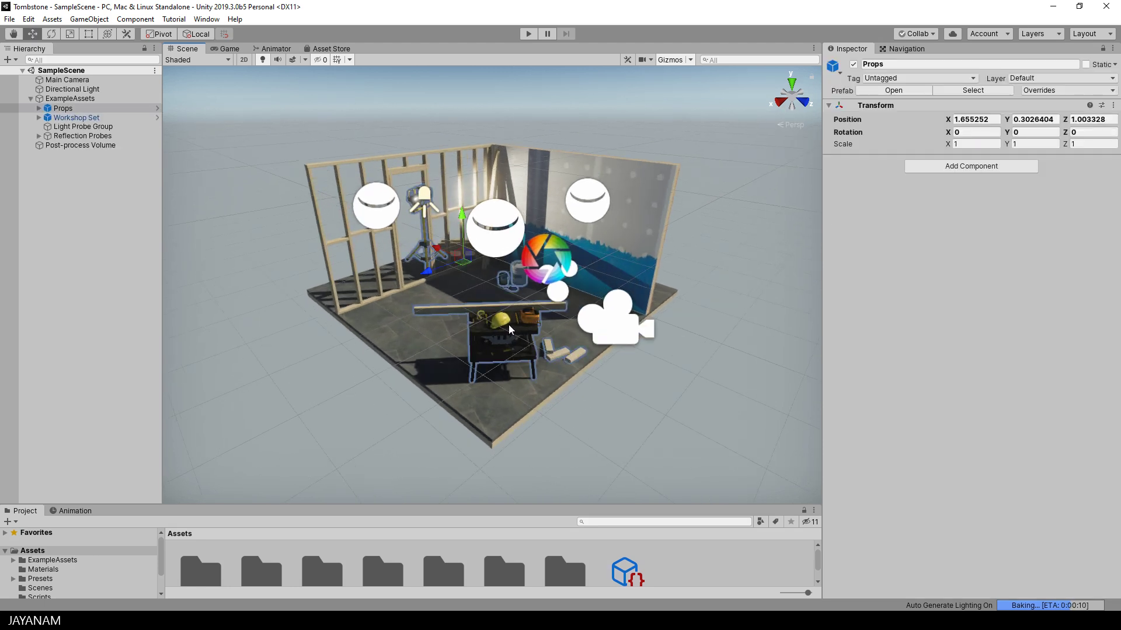
{"action": "key", "text": "Delete"}
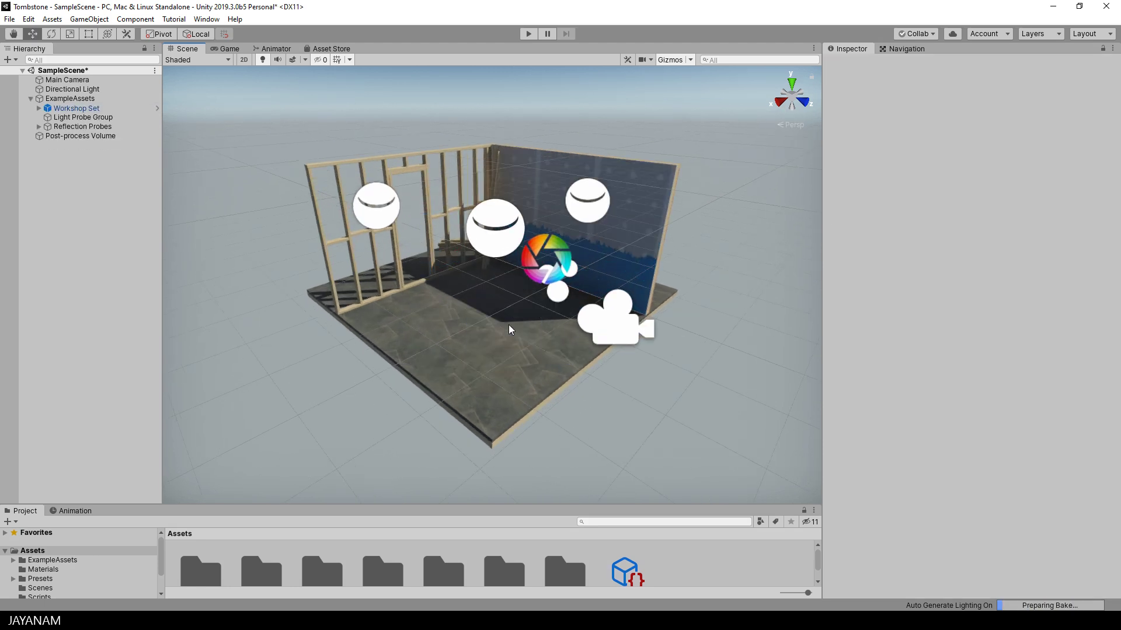
- Shrink the 3D gizmo icons in the scene view
{"action": "left_click", "coordinate": [690, 60]}
{"action": "left_click_drag", "start_coordinate": [770, 77], "coordinate": [746, 80]}
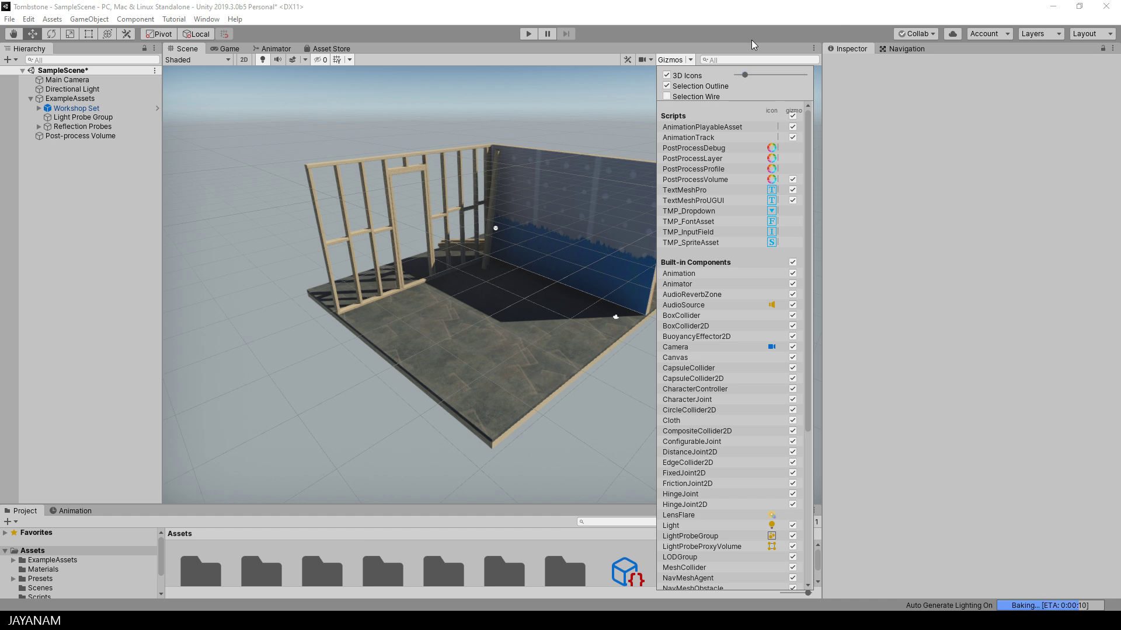
{"action": "left_click", "coordinate": [690, 60]}
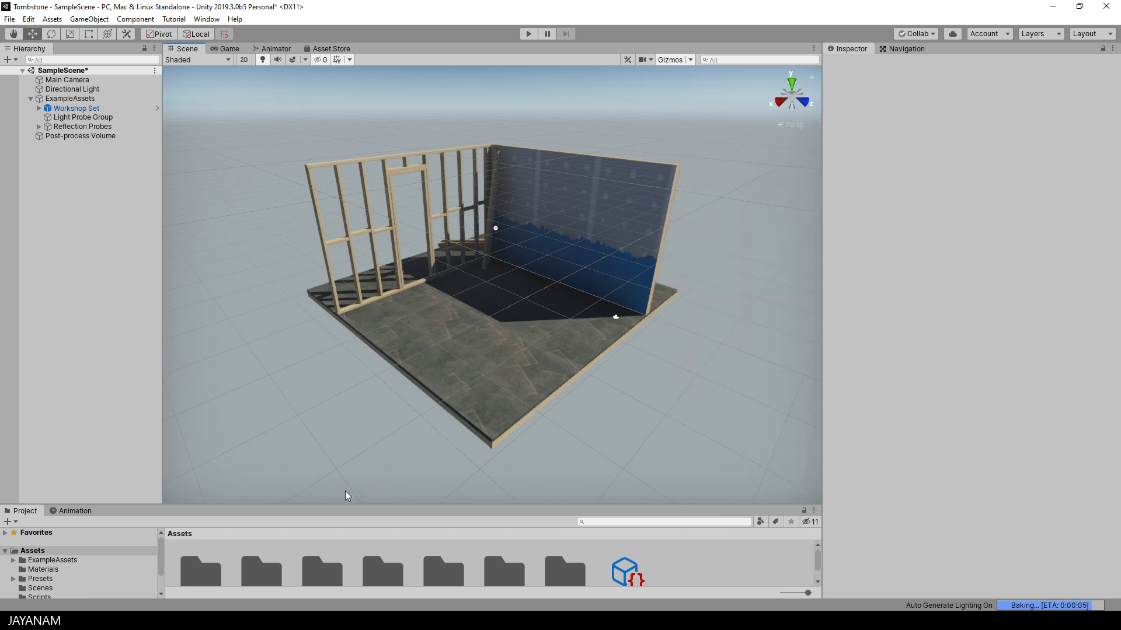
- Import the three exported tombstone_lp textures, AlbedoTransparency, Normal and SpecularSmoothness, from the Tombstone folder into the project's Materials folder and check them
{"action": "left_click_drag", "start_coordinate": [279, 508], "coordinate": [287, 477]}
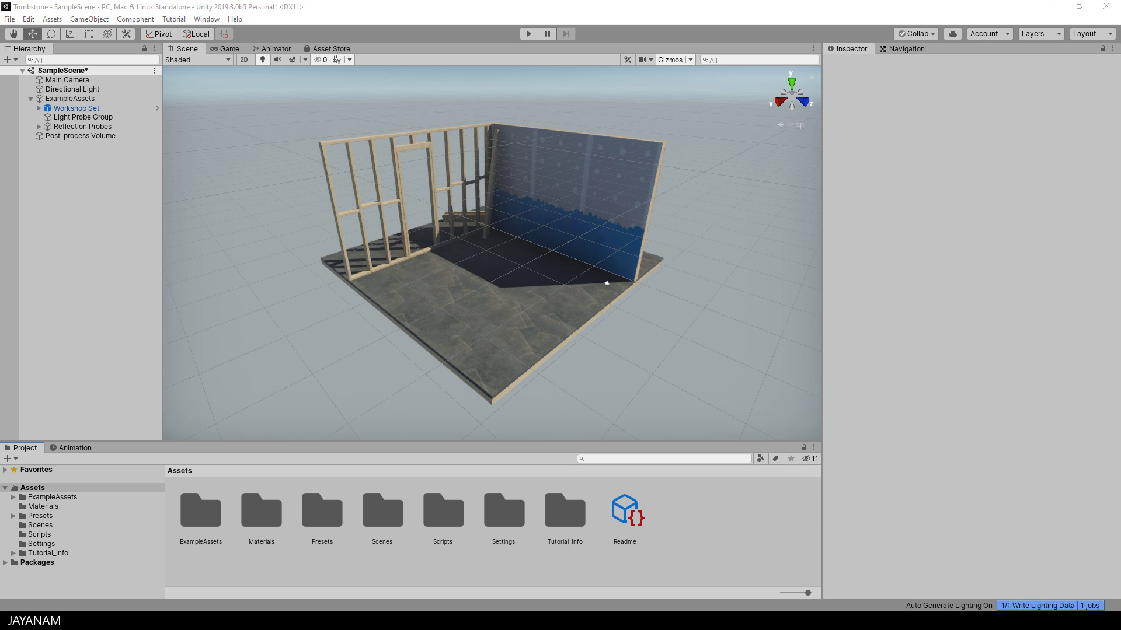
{"action": "left_click", "coordinate": [174, 620]}
{"action": "left_click_drag", "start_coordinate": [580, 304], "coordinate": [874, 80]}
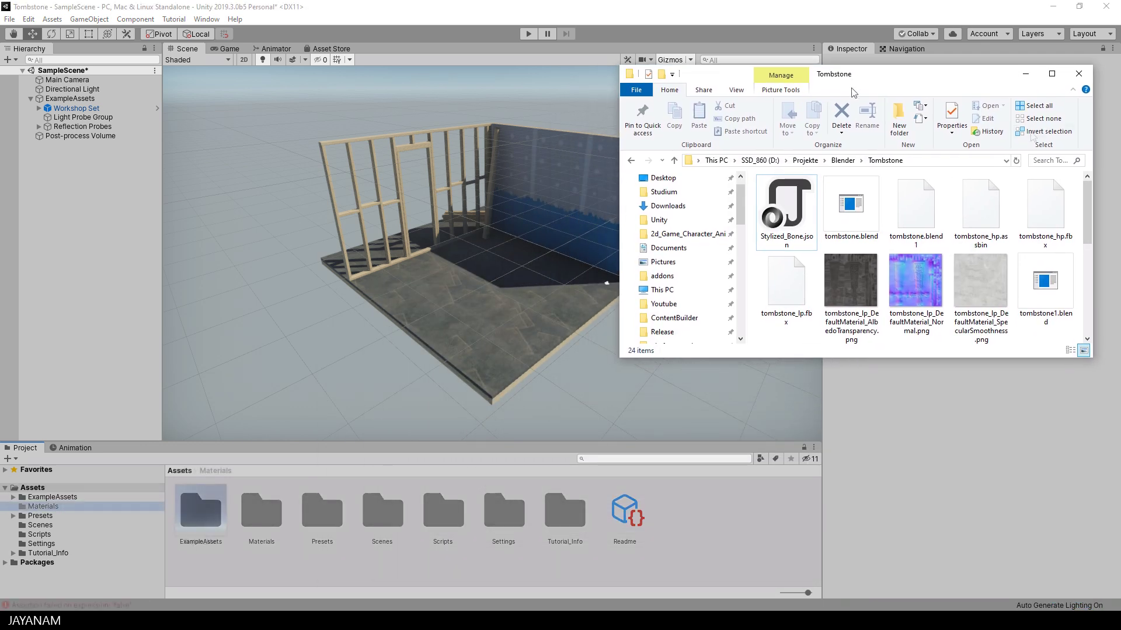
{"action": "left_click", "coordinate": [829, 305]}
{"action": "left_click", "coordinate": [971, 270], "text": "shift"}
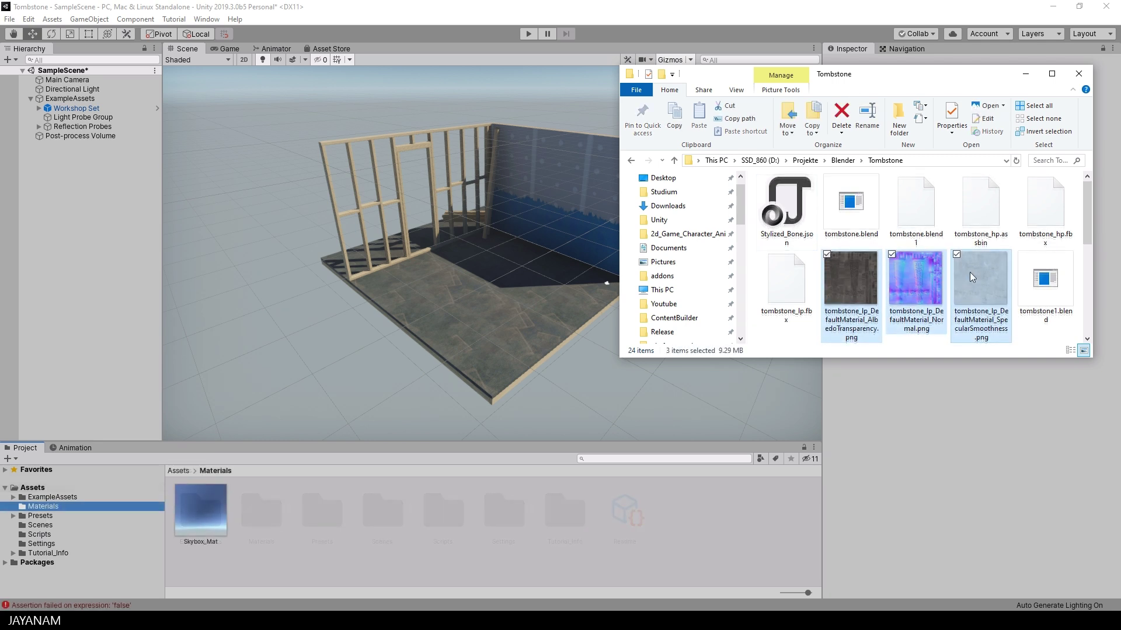
{"action": "left_click_drag", "start_coordinate": [910, 325], "coordinate": [357, 516]}
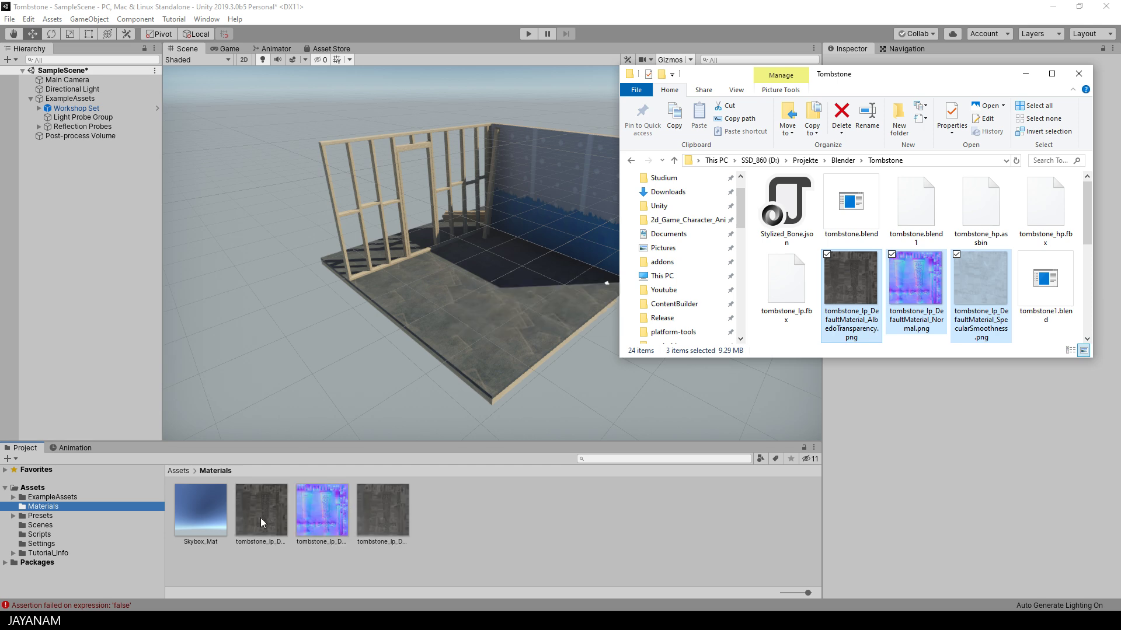
{"action": "left_click", "coordinate": [260, 517]}
{"action": "left_click", "coordinate": [322, 511]}
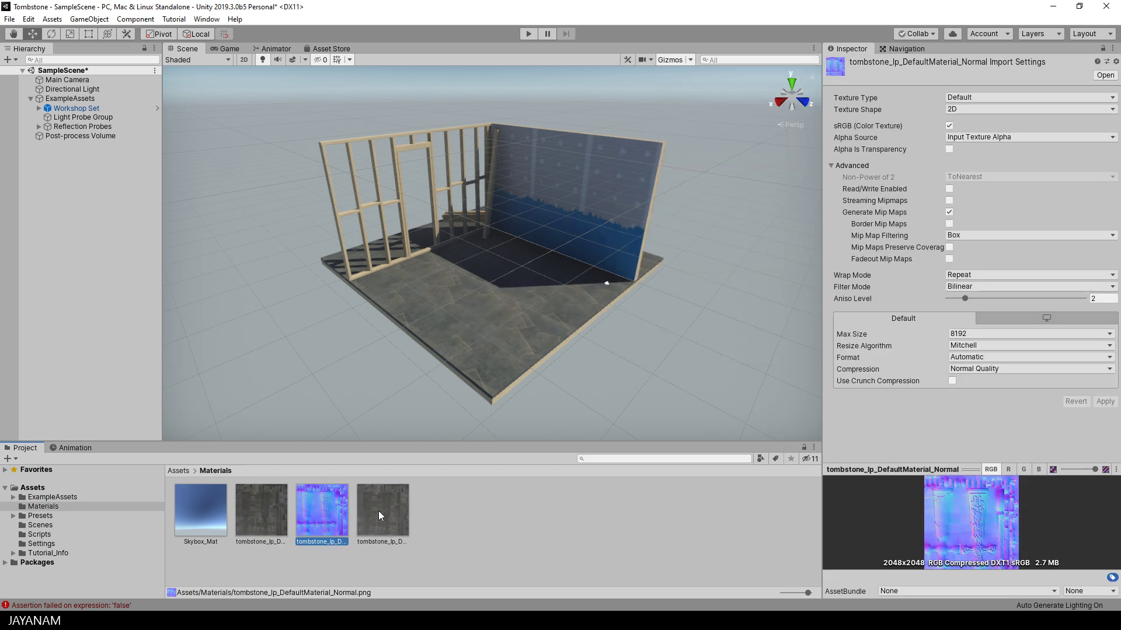
{"action": "left_click", "coordinate": [378, 510]}
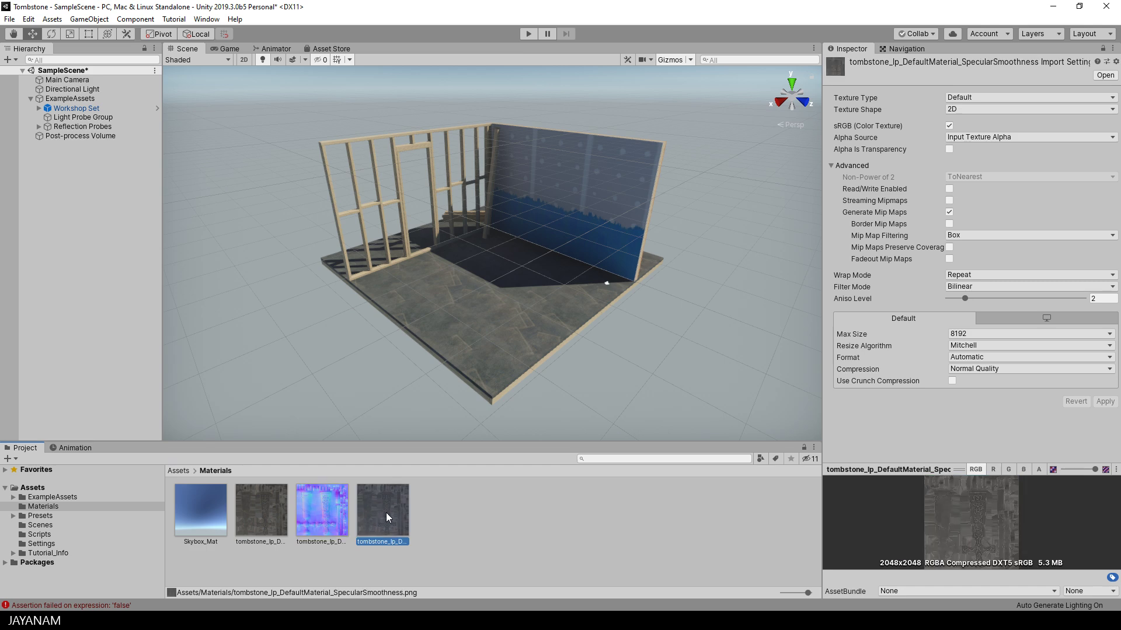
- Import the low-poly model tombstone_lp.fbx from the Tombstone folder into the project's root Assets folder
{"action": "left_click", "coordinate": [30, 489]}
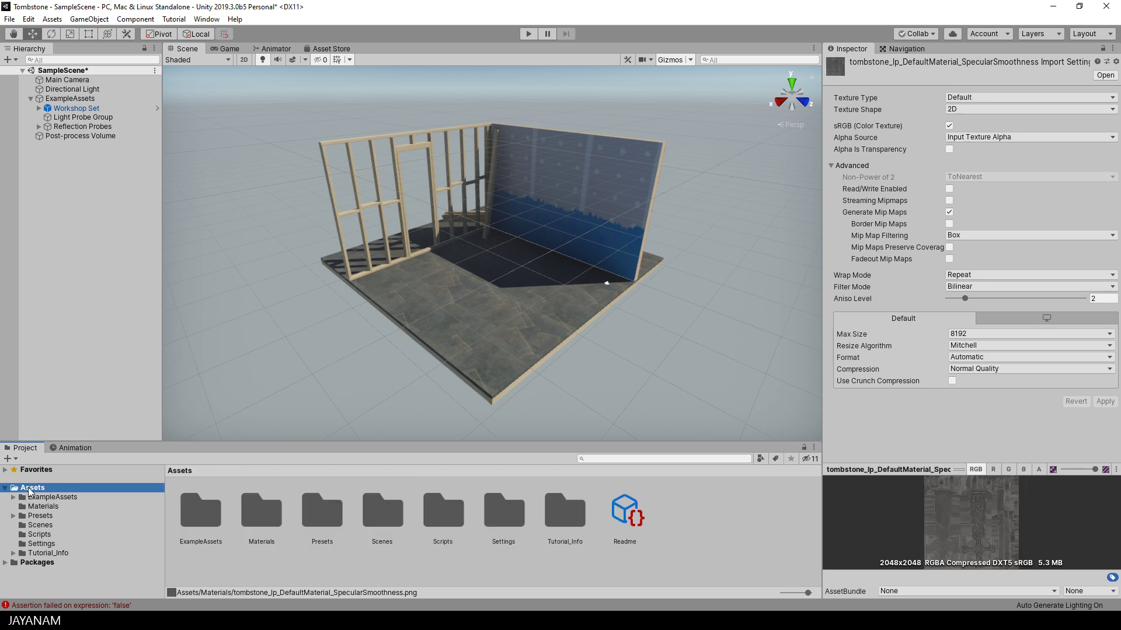
{"action": "key", "text": "alt+Tab"}
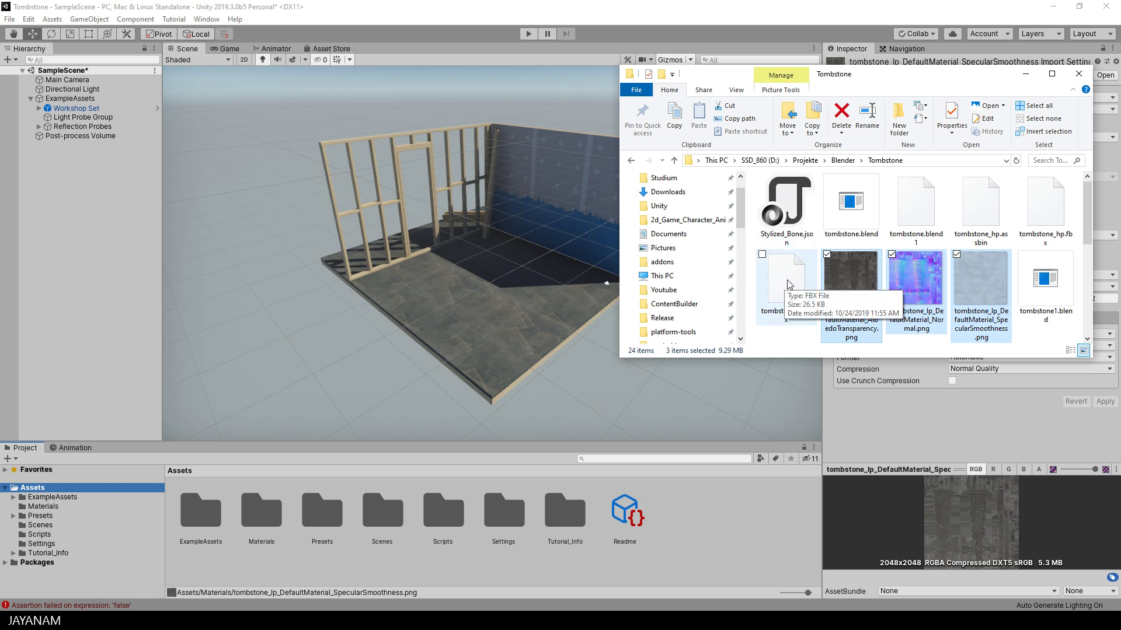
{"action": "left_click_drag", "start_coordinate": [787, 284], "coordinate": [690, 526]}
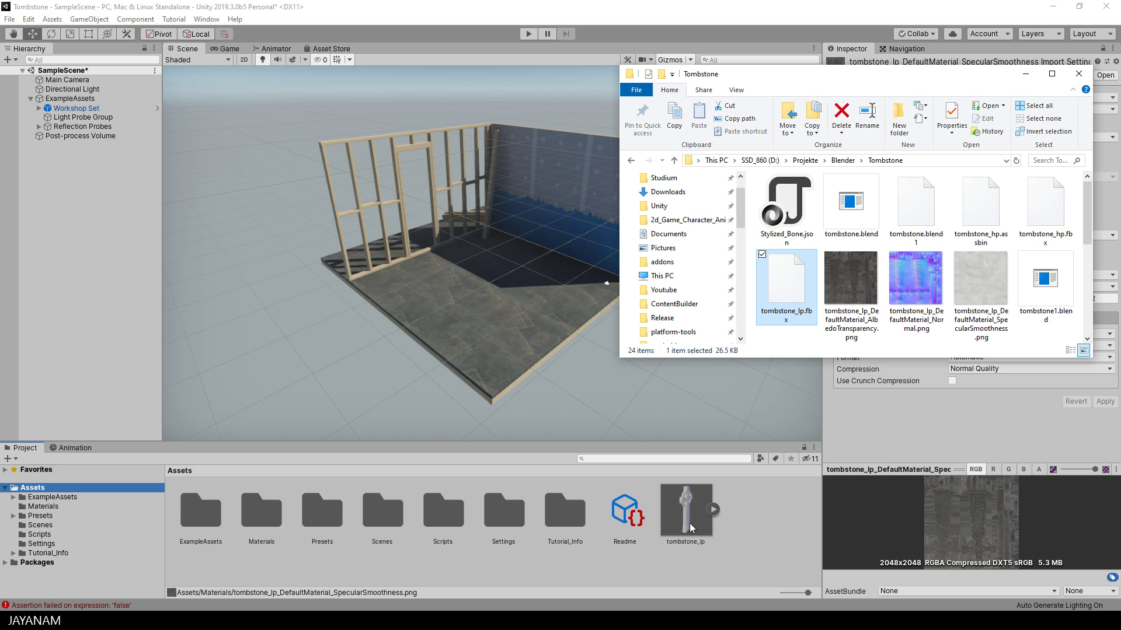
{"action": "left_click", "coordinate": [1026, 73]}
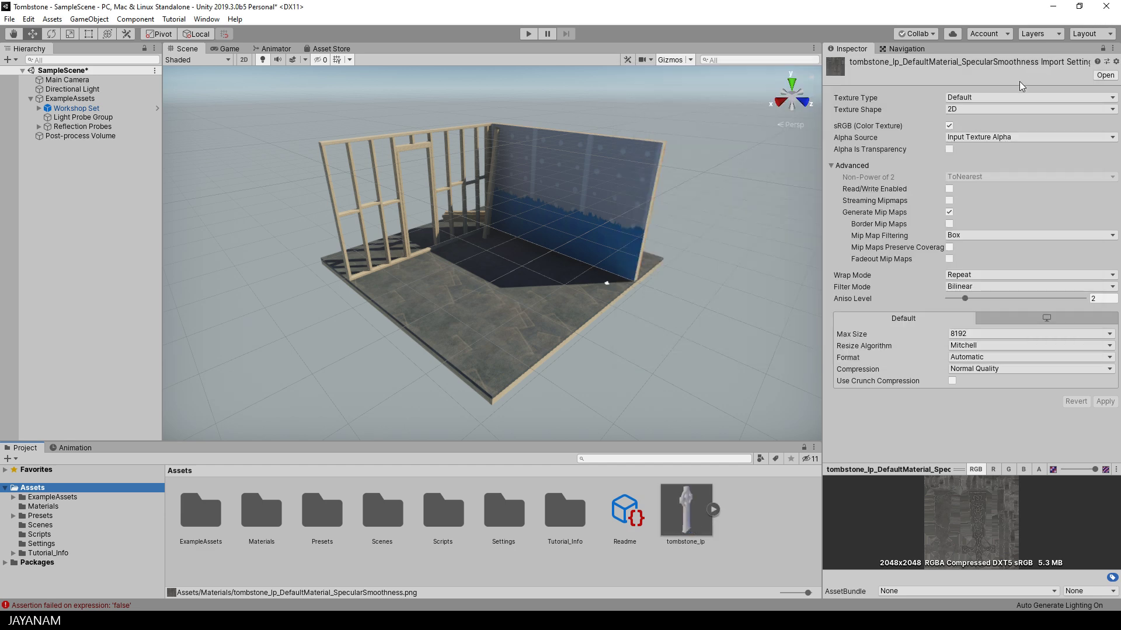
- Extract the embedded materials of the tombstone_lp model into the Materials folder
{"action": "left_click", "coordinate": [684, 503]}
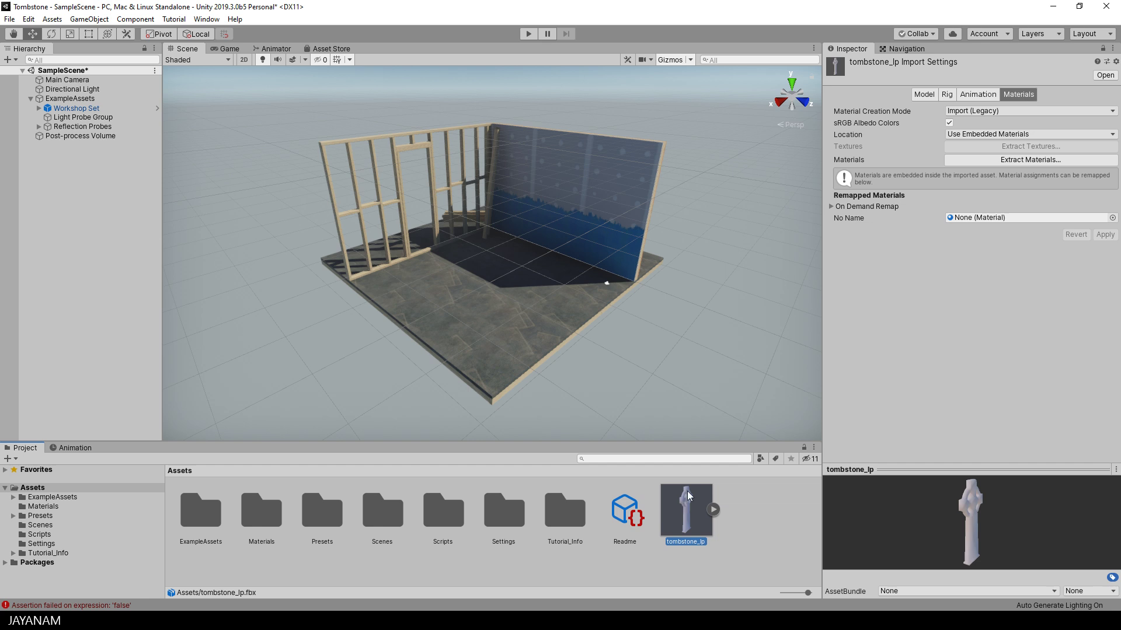
{"action": "left_click", "coordinate": [1008, 159]}
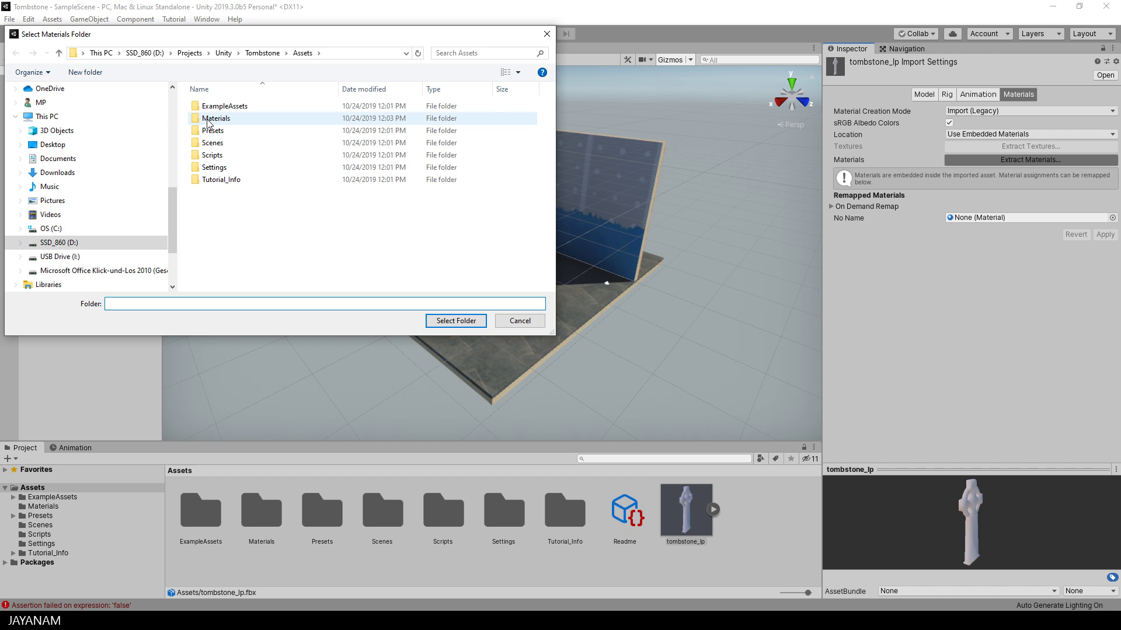
{"action": "double_click", "coordinate": [216, 119]}
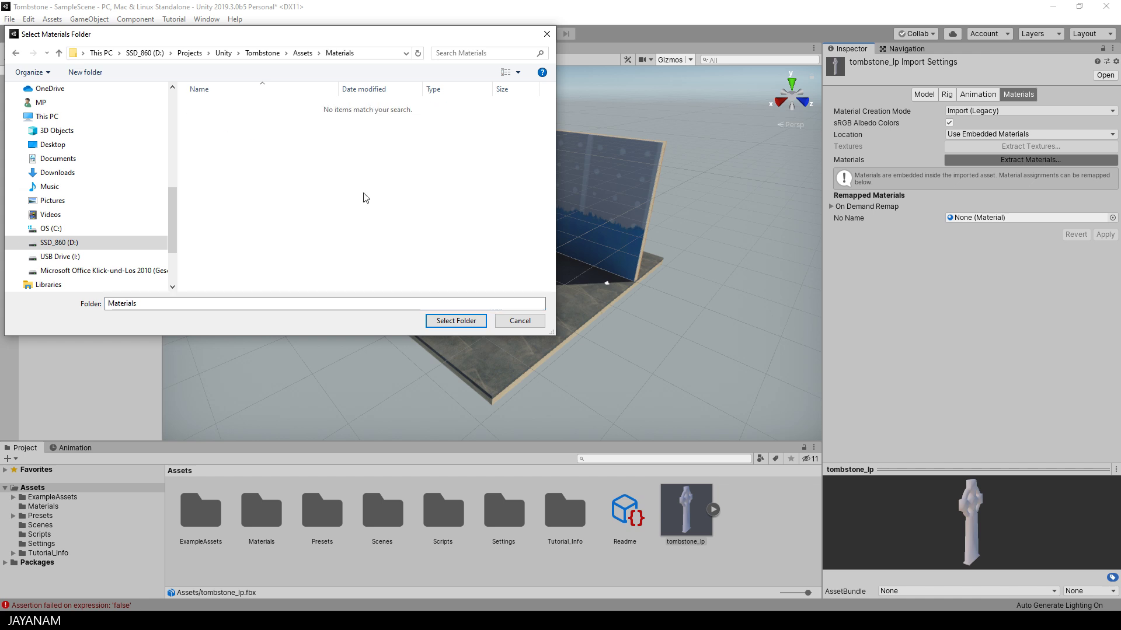
{"action": "left_click", "coordinate": [450, 322]}
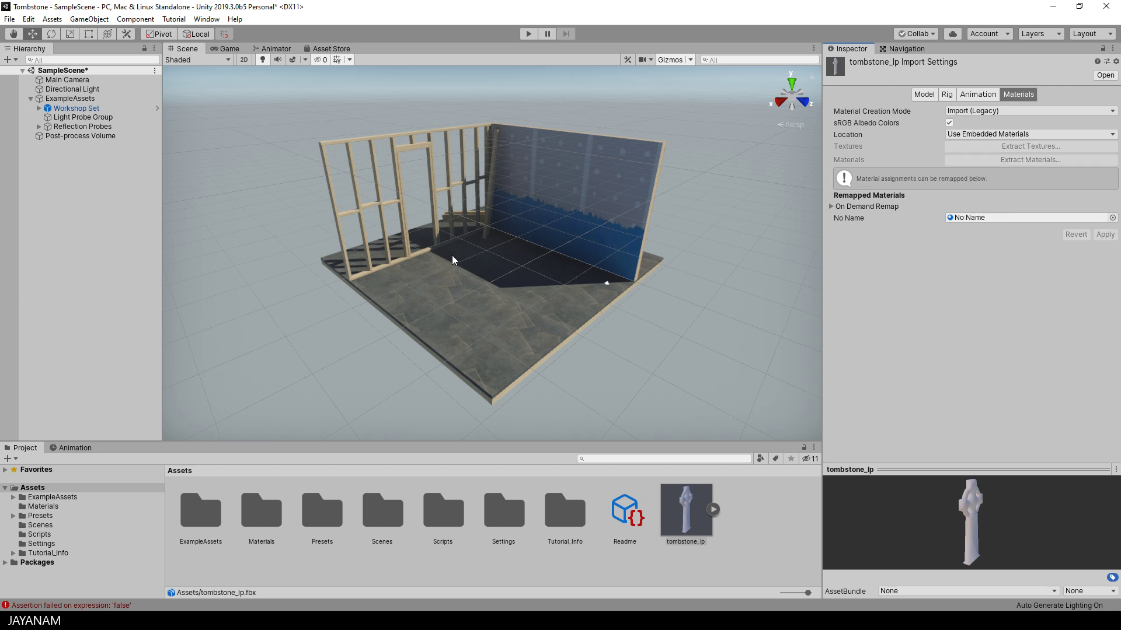
- Rename the extracted material as Tombstone and set its shader to Standard (Specular setup)
{"action": "double_click", "coordinate": [263, 513]}
{"action": "left_click", "coordinate": [205, 519]}
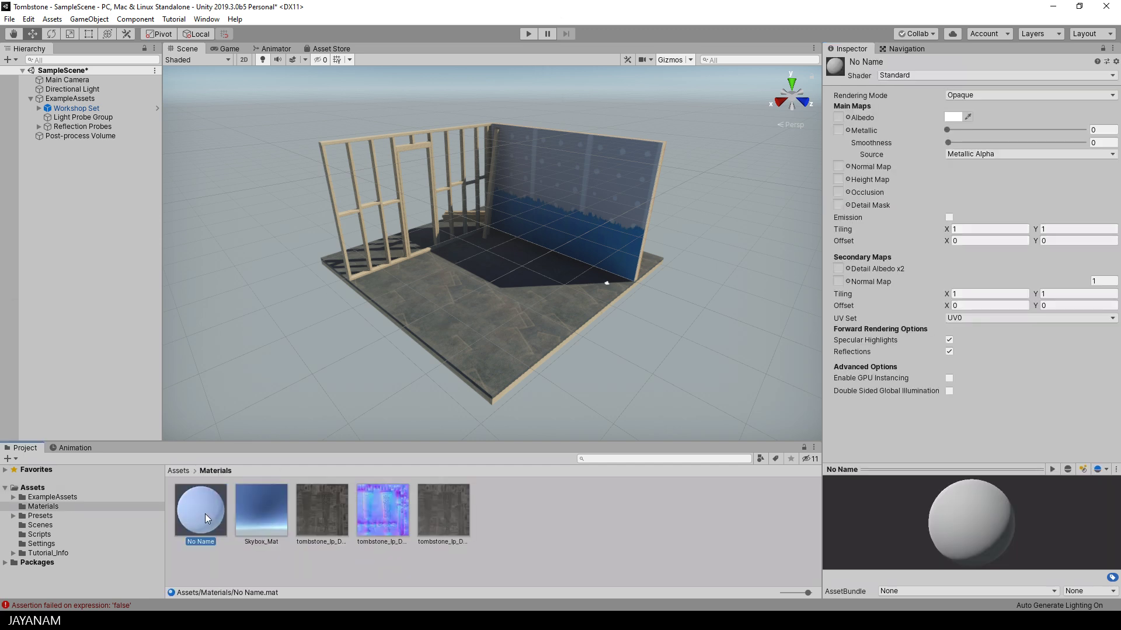
{"action": "type", "text": "Tombstone"}
{"action": "key", "text": "Return"}
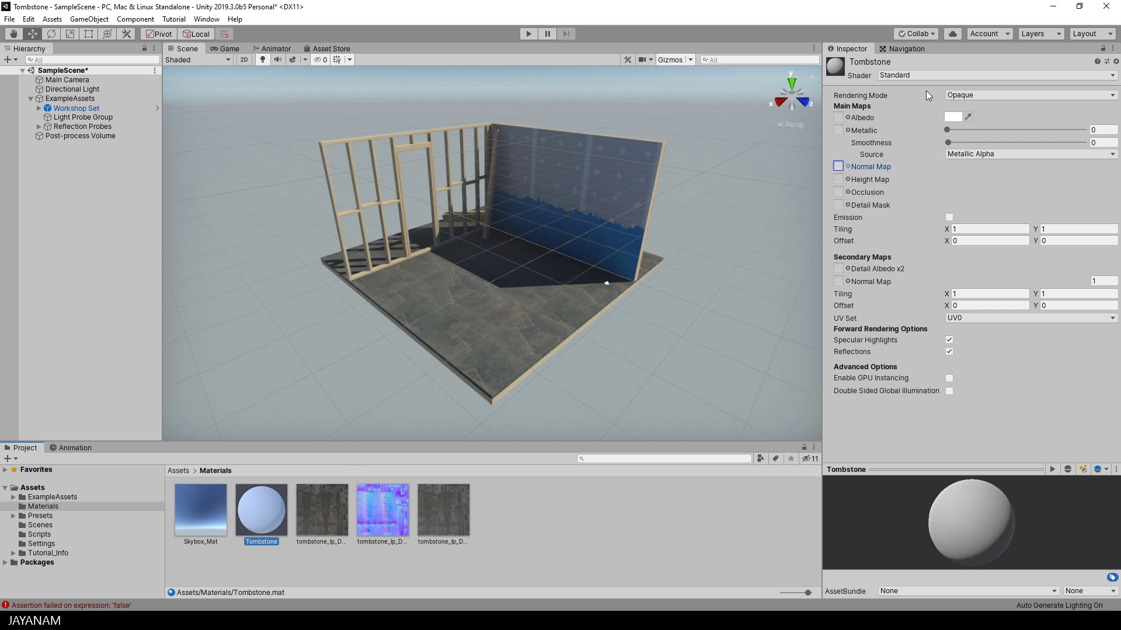
{"action": "left_click", "coordinate": [1004, 75]}
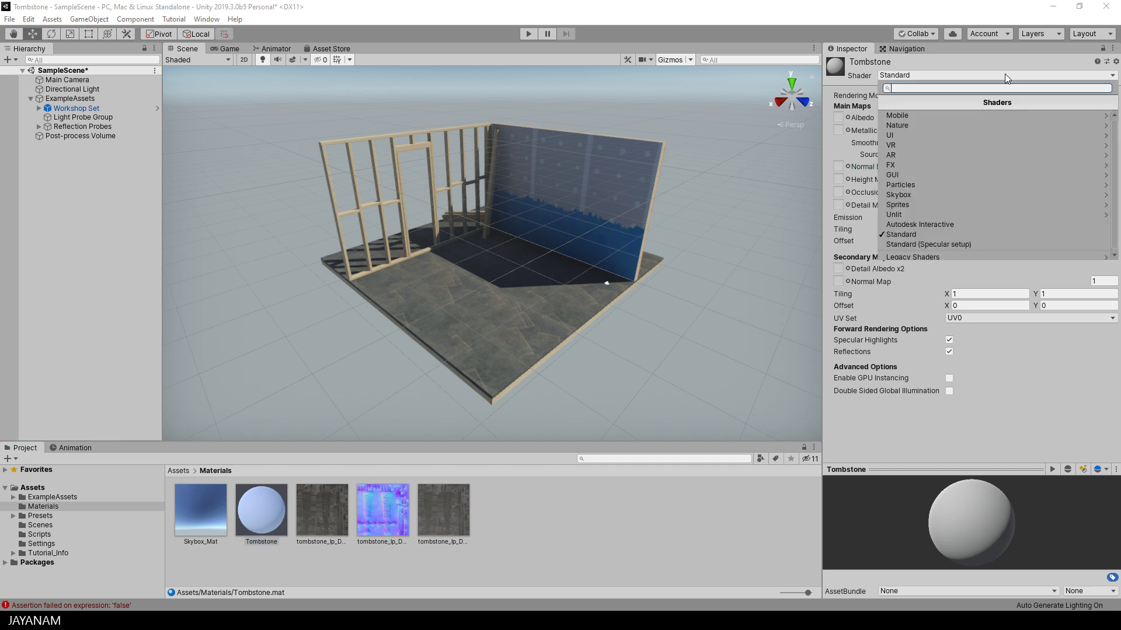
{"action": "left_click", "coordinate": [947, 244]}
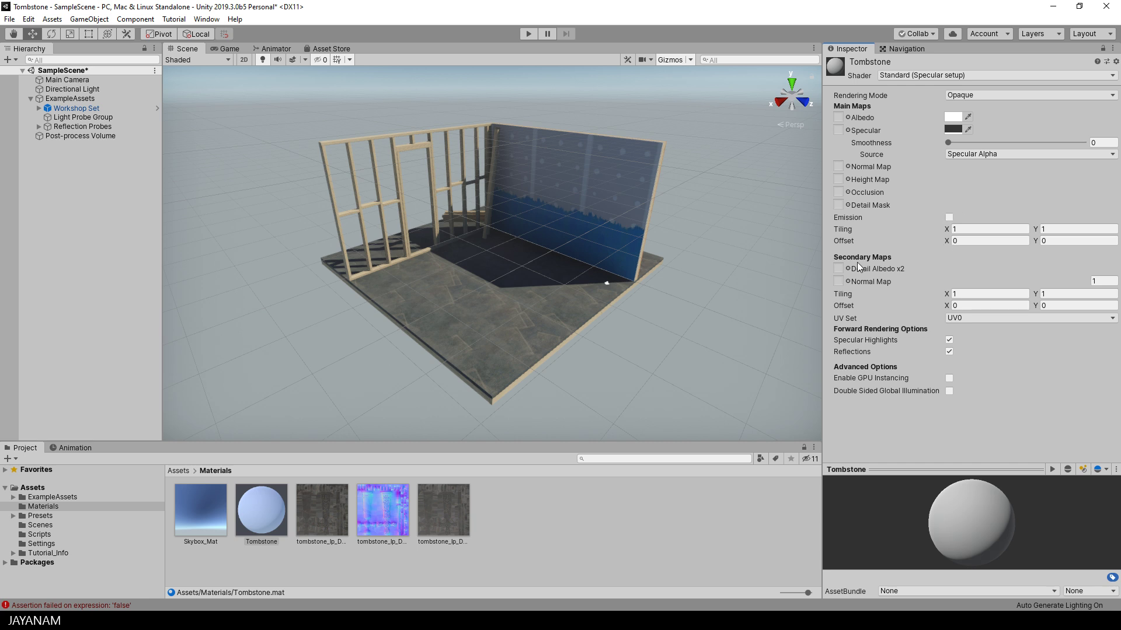
- Assign the AlbedoTransparency, Normal and SpecularSmoothness textures to the Tombstone material's Albedo, Normal Map and Specular maps, fixing the normal texture's import type
{"action": "left_click_drag", "start_coordinate": [322, 519], "coordinate": [838, 119]}
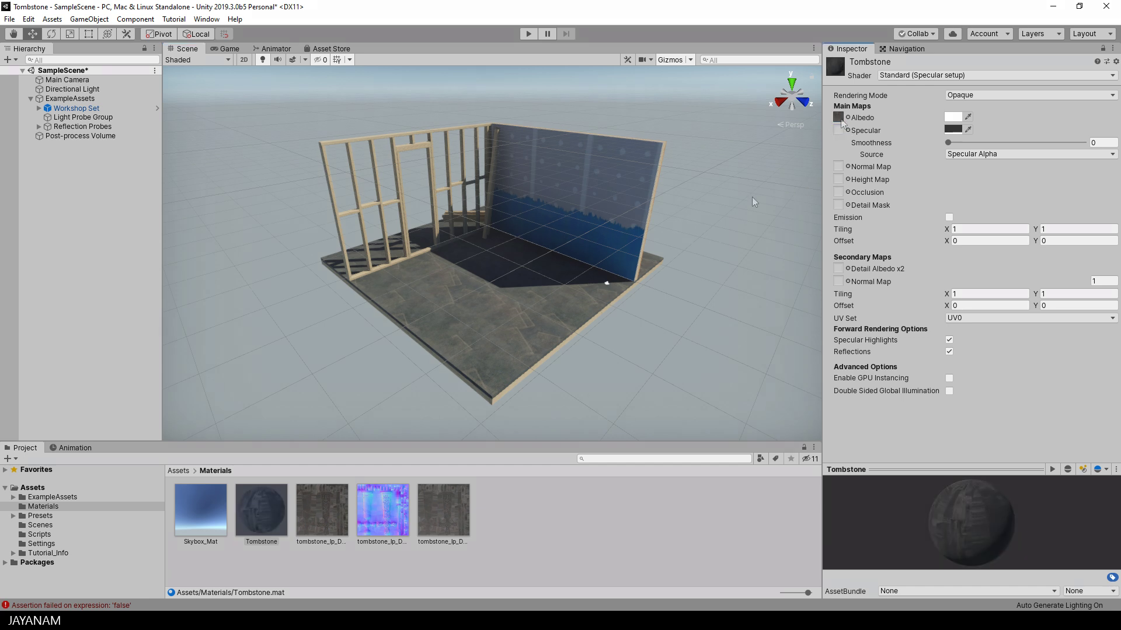
{"action": "left_click_drag", "start_coordinate": [379, 521], "coordinate": [841, 168]}
{"action": "left_click", "coordinate": [1099, 191]}
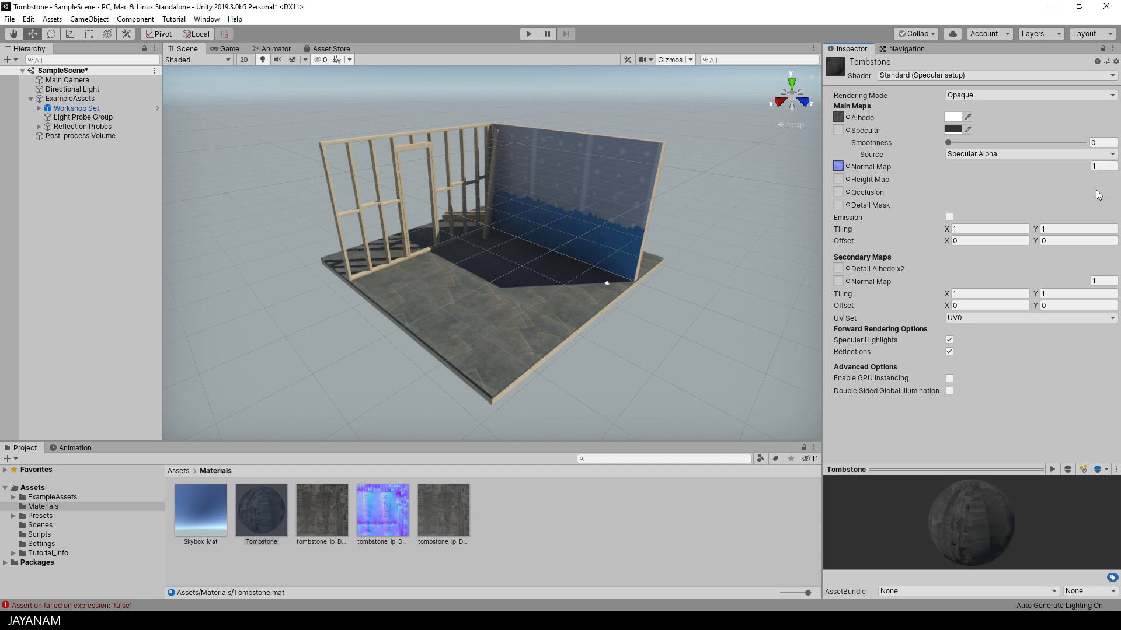
{"action": "left_click_drag", "start_coordinate": [443, 517], "coordinate": [841, 133]}
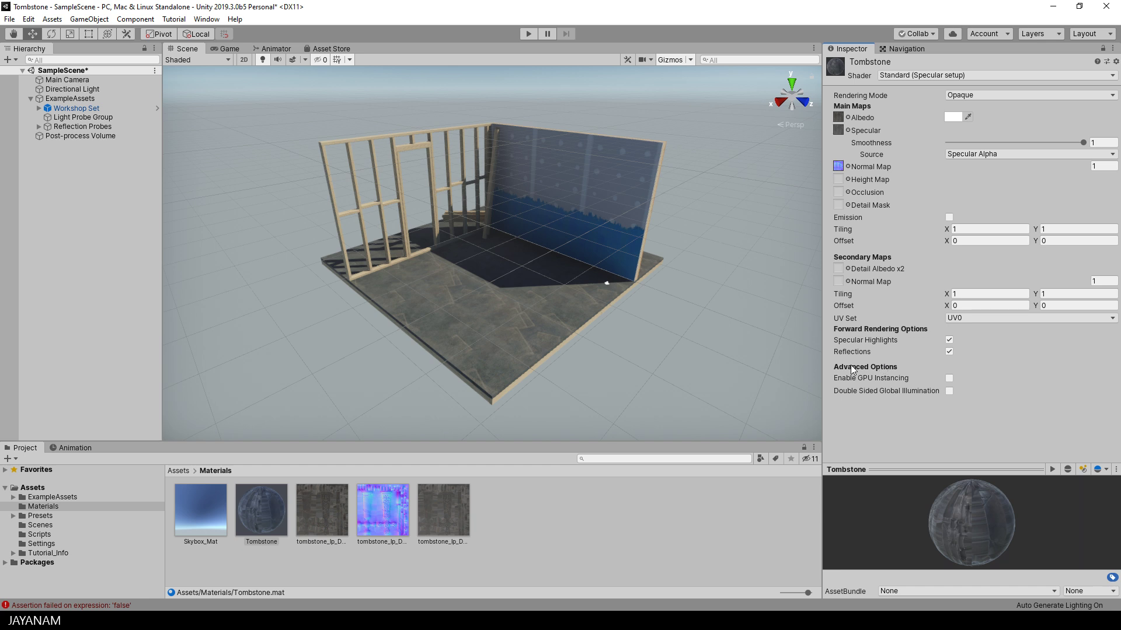
- Place the tombstone_lp model on the workshop floor and scale it uniformly to about 0.5
{"action": "left_click", "coordinate": [29, 488]}
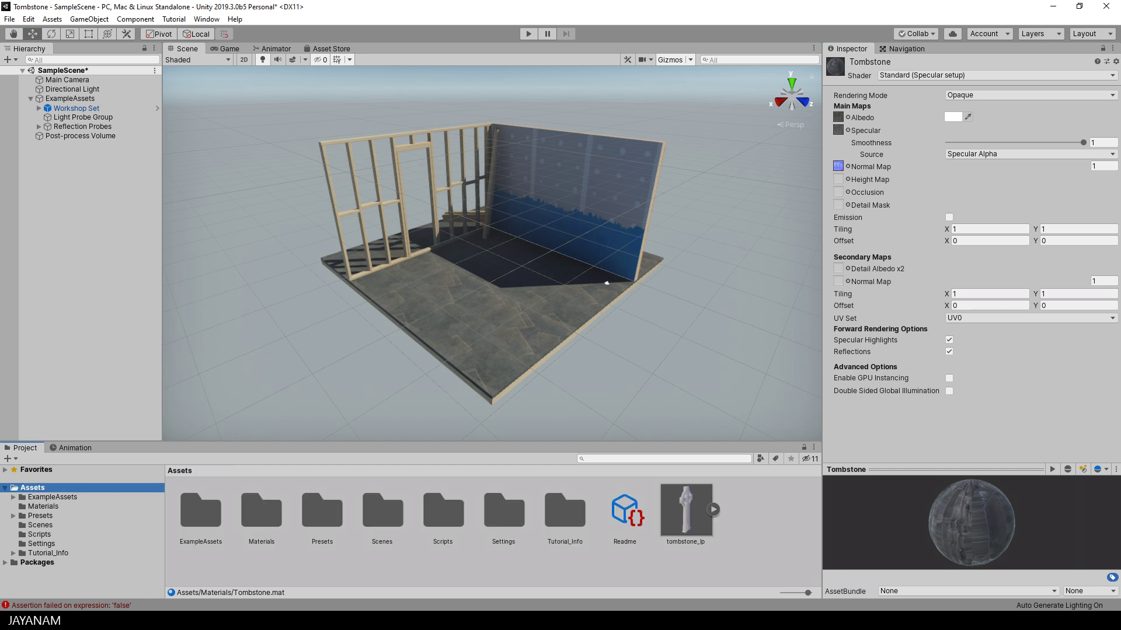
{"action": "left_click_drag", "start_coordinate": [684, 509], "coordinate": [492, 315]}
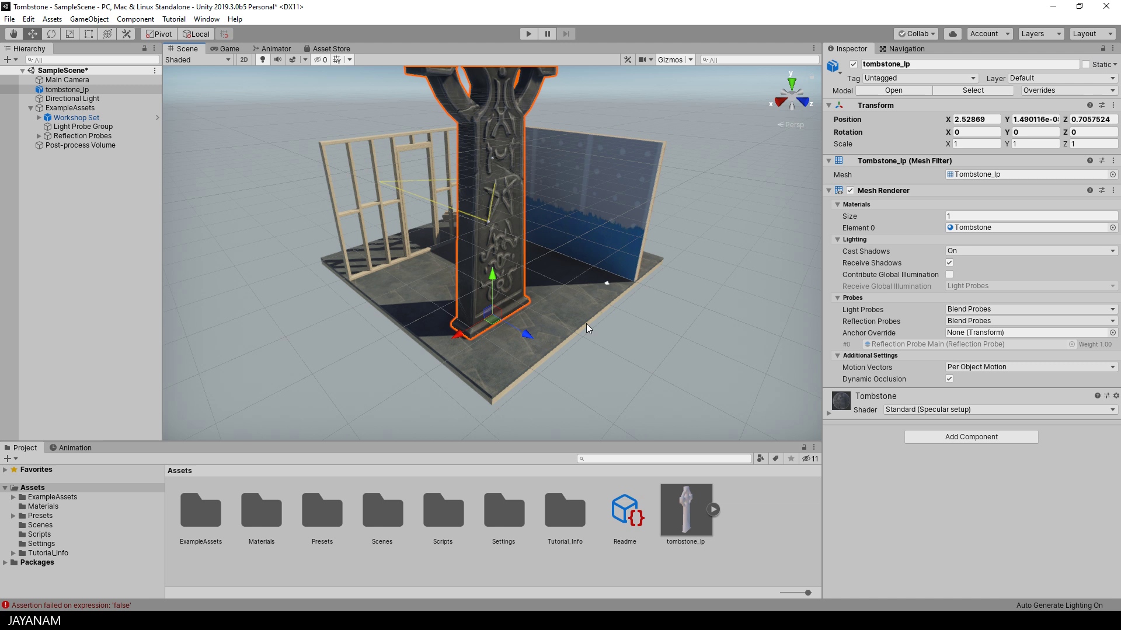
{"action": "left_click", "coordinate": [69, 34]}
{"action": "left_click_drag", "start_coordinate": [492, 315], "coordinate": [470, 325]}
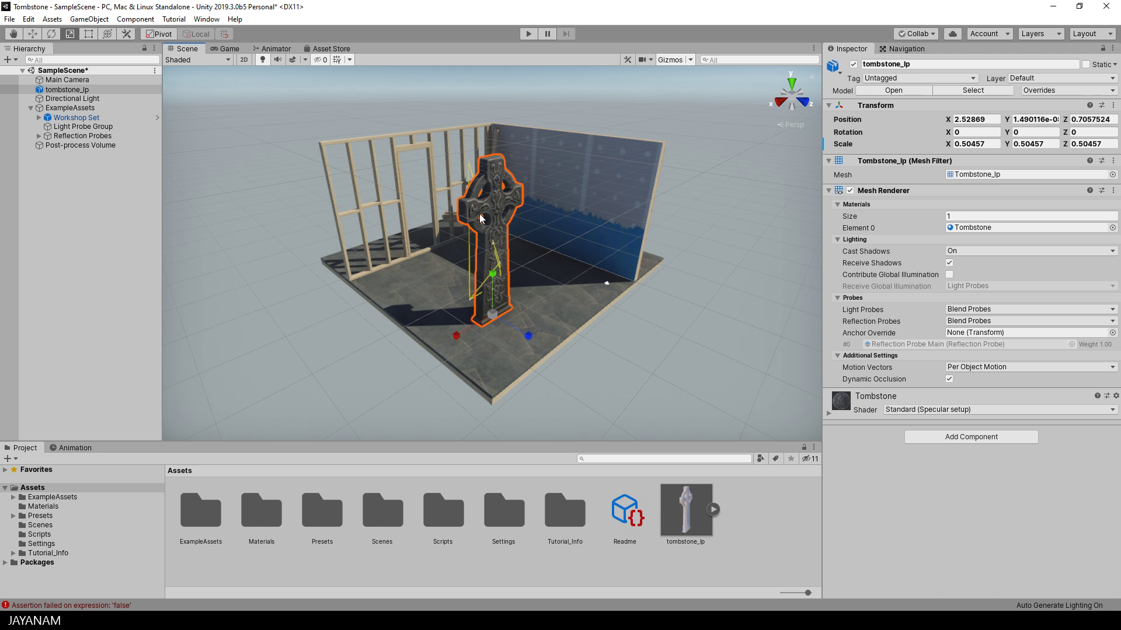
- Rotate the tombstone about 46 degrees around its vertical axis and deselect it
{"action": "left_click", "coordinate": [51, 34]}
{"action": "left_click_drag", "start_coordinate": [513, 335], "coordinate": [451, 346]}
{"action": "left_click", "coordinate": [688, 327]}
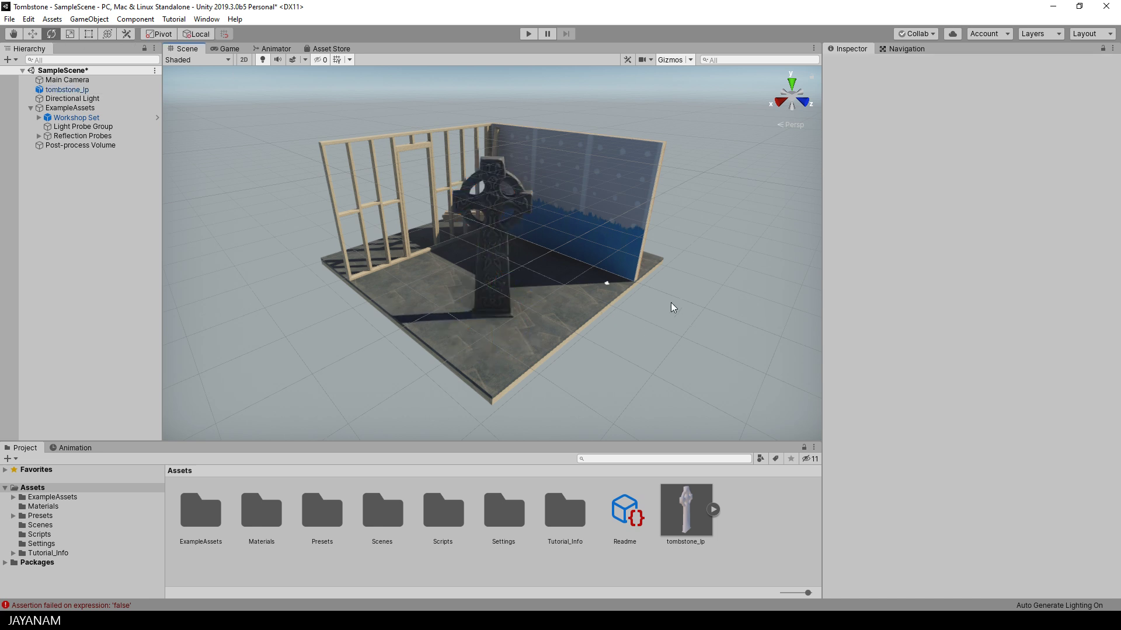
- Frame the tombstone and room in the scene view and align the Main Camera with that view
{"action": "scroll", "coordinate": [569, 279], "scroll_direction": "up", "scroll_amount": 5}
{"action": "scroll", "coordinate": [568, 278], "scroll_direction": "up", "scroll_amount": 2}
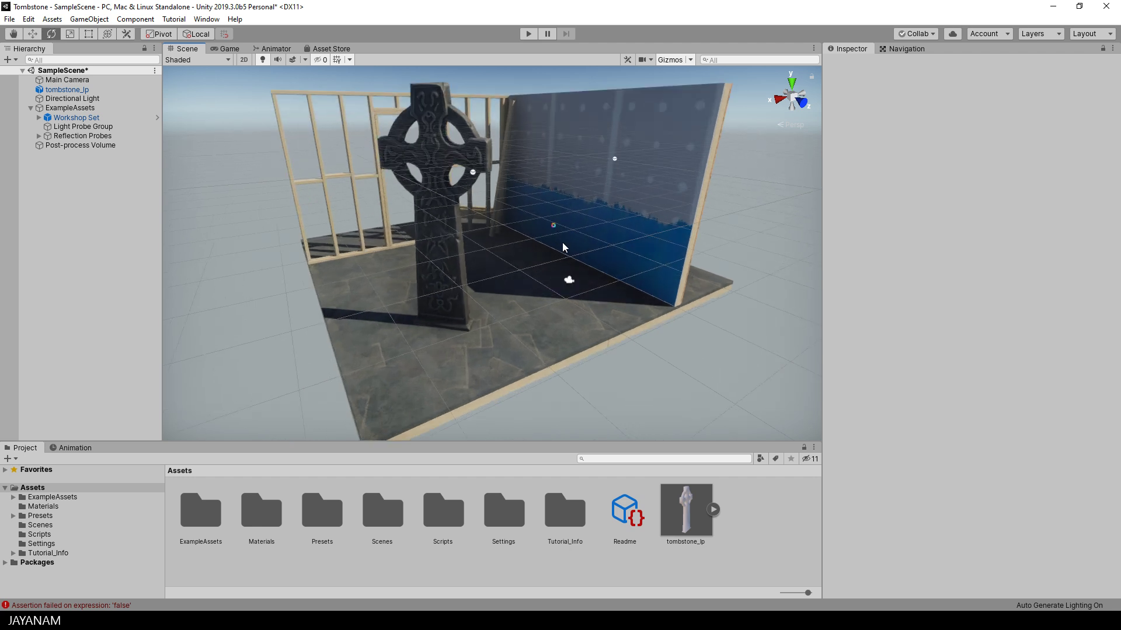
{"action": "left_click", "coordinate": [569, 281]}
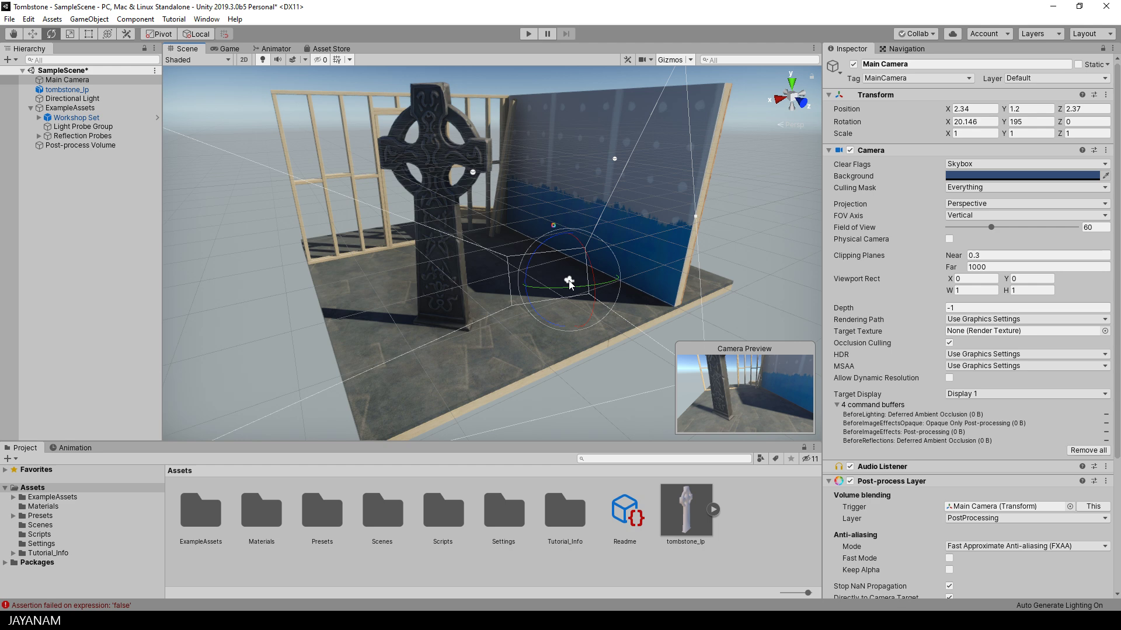
{"action": "mouse_move", "coordinate": [506, 267]}
{"action": "left_mouse_down", "text": "alt"}
{"action": "mouse_move", "coordinate": [589, 258]}
{"action": "mouse_move", "coordinate": [524, 276]}
{"action": "left_mouse_up", "text": "alt"}
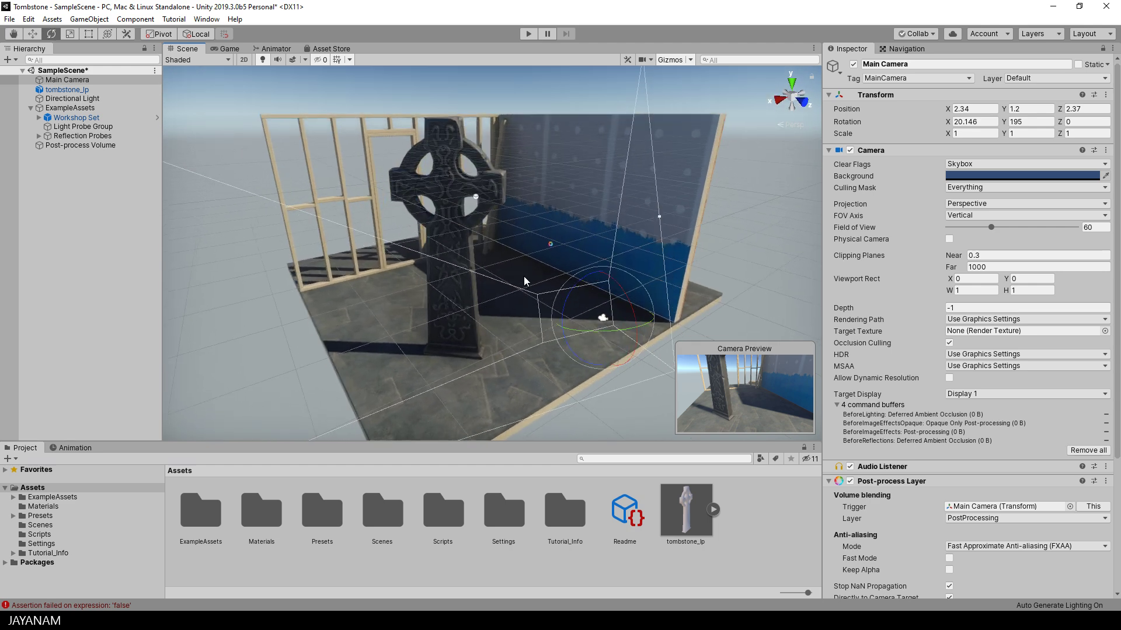
{"action": "key", "text": "ctrl+shift+f"}
{"action": "left_click_drag", "start_coordinate": [523, 275], "coordinate": [533, 274], "text": "alt"}
{"action": "key", "text": "ctrl+shift+f"}
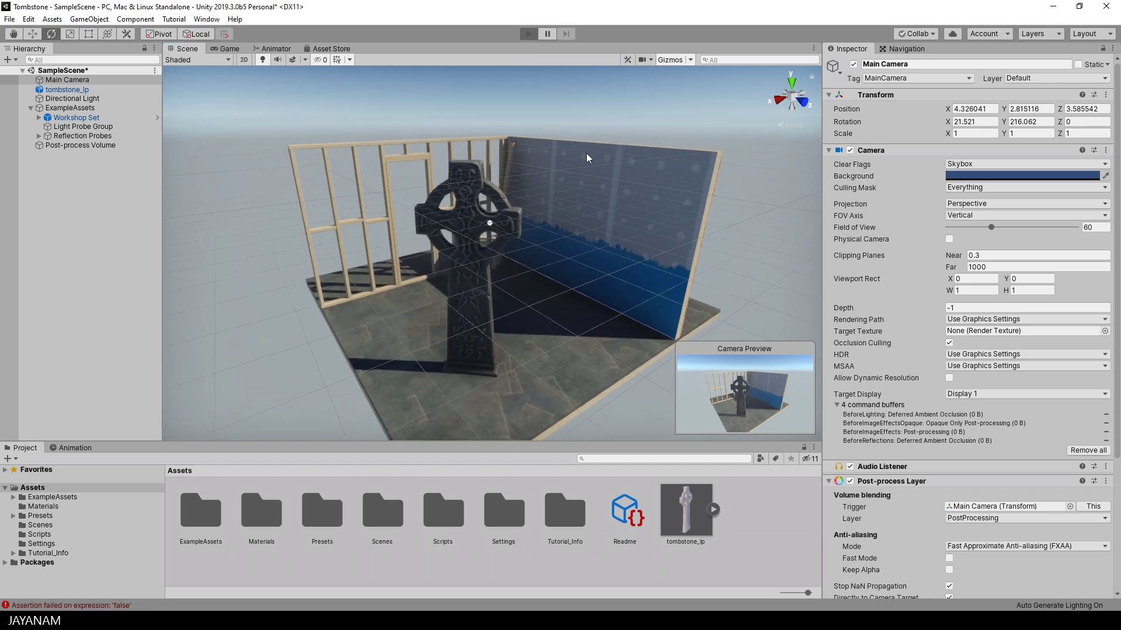
- Run the scene in play mode and maximize the Game view to examine the tombstone
{"action": "key", "text": "ctrl+p"}
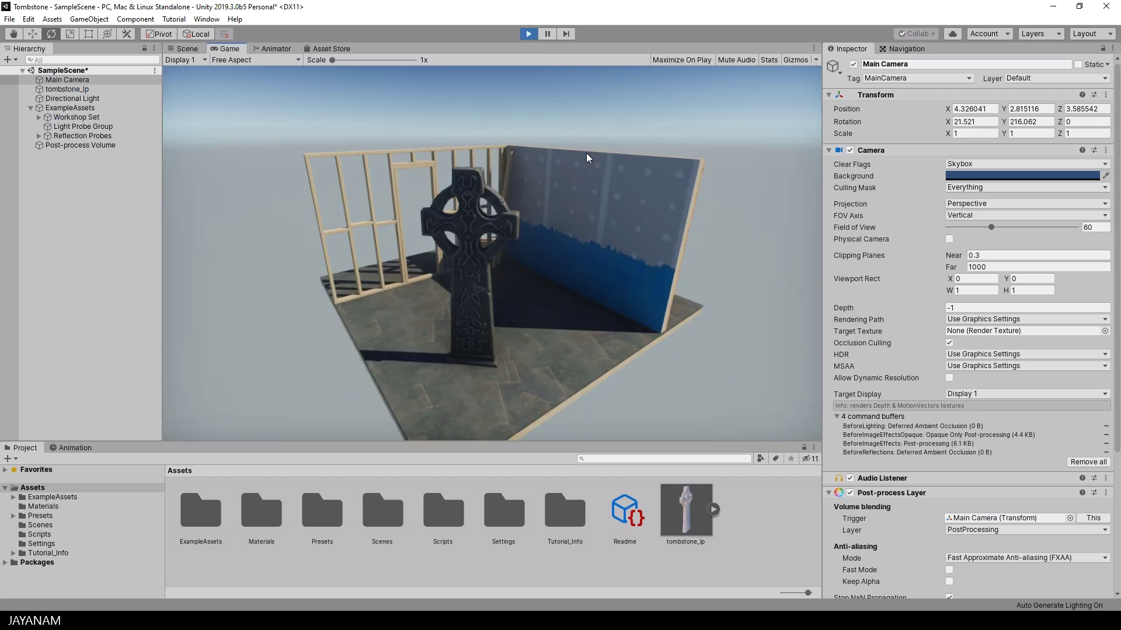
{"action": "right_click", "coordinate": [221, 50]}
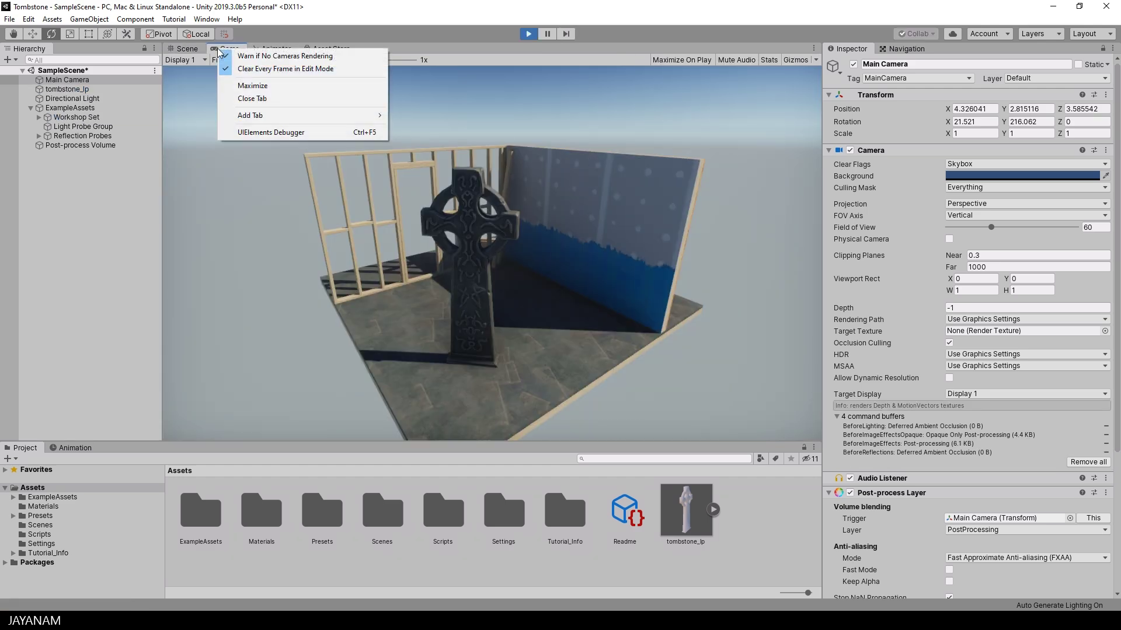
{"action": "left_click", "coordinate": [265, 87]}
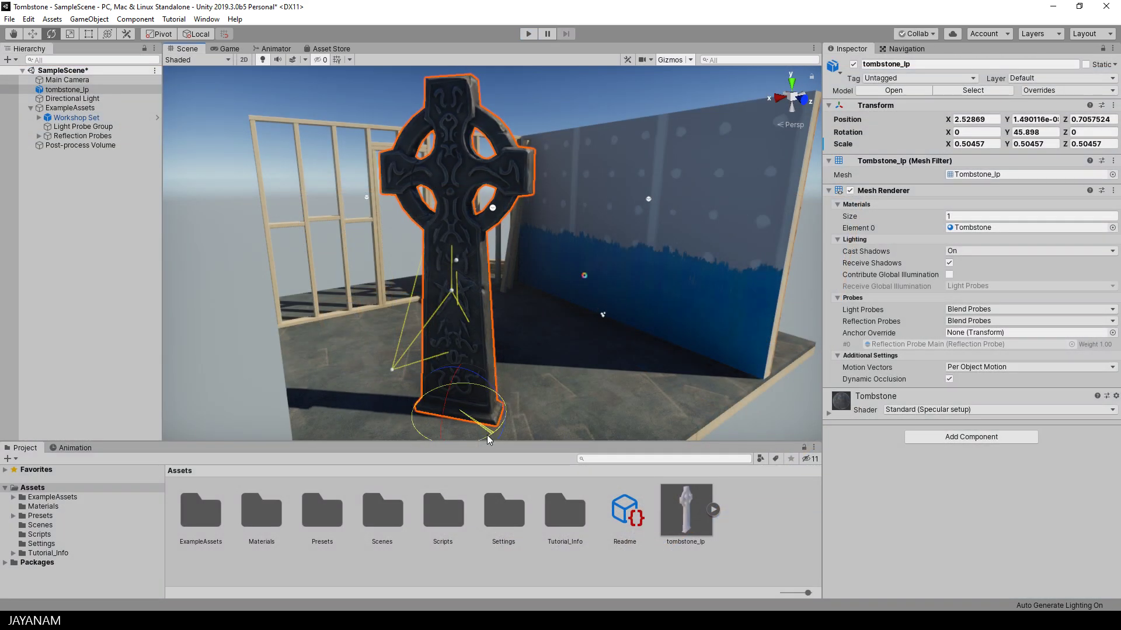
- Turn the tombstone further around its vertical axis in the scene
{"action": "left_click_drag", "start_coordinate": [487, 440], "coordinate": [362, 441]}
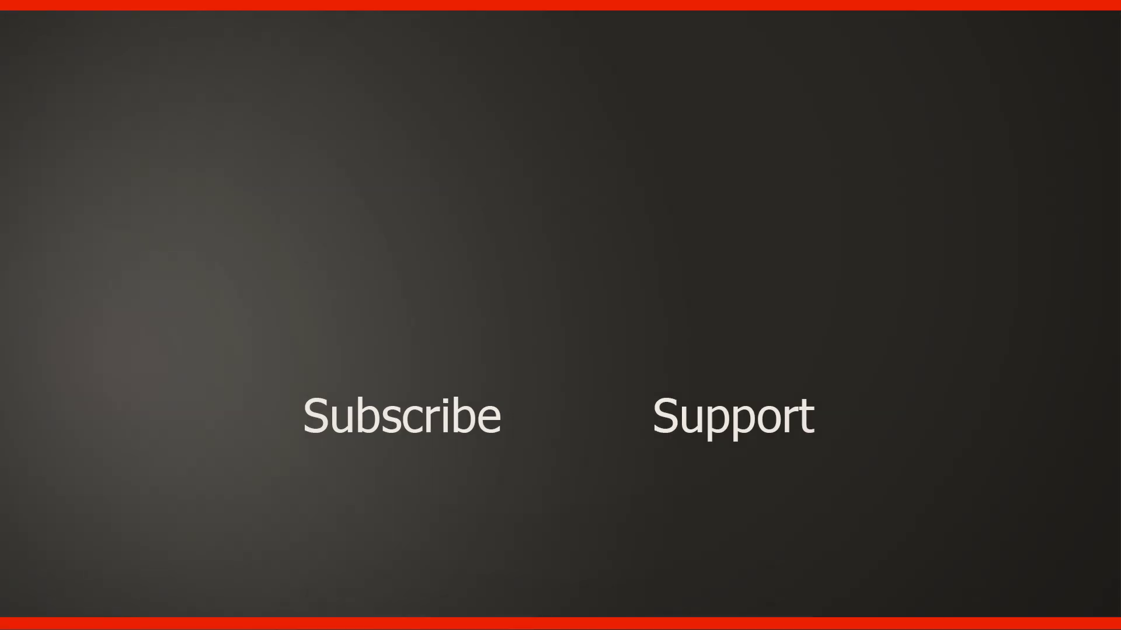